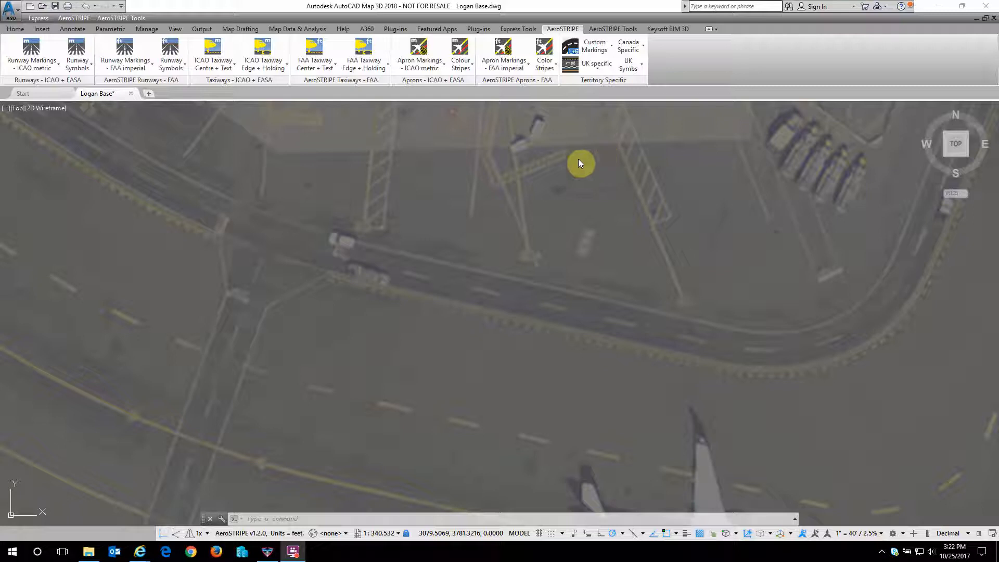
# - Draw a USA Holding Position - A marking along the service road's south edge, with a straight segment ending in an arc curving north
pyautogui.click(376, 68)
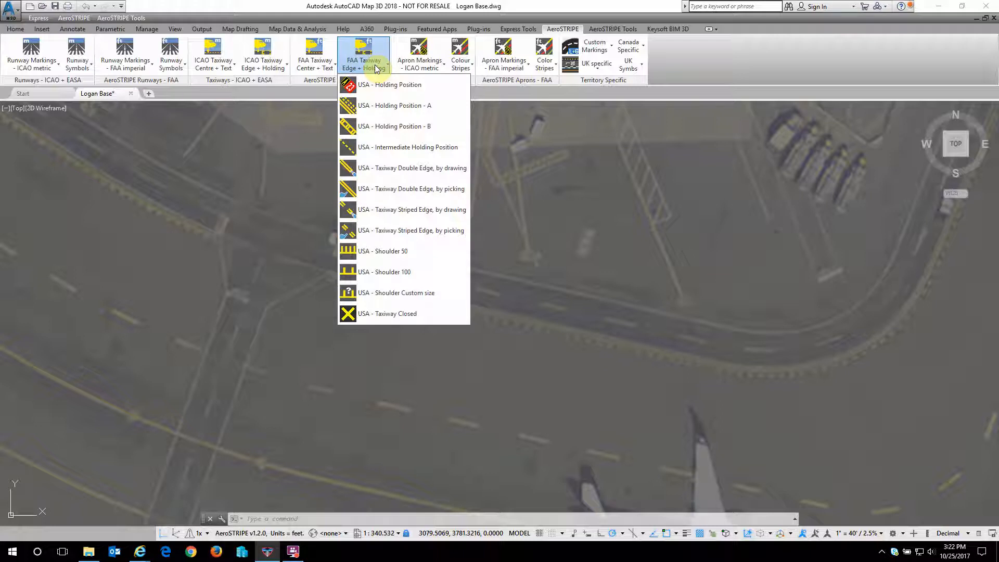
pyautogui.click(391, 107)
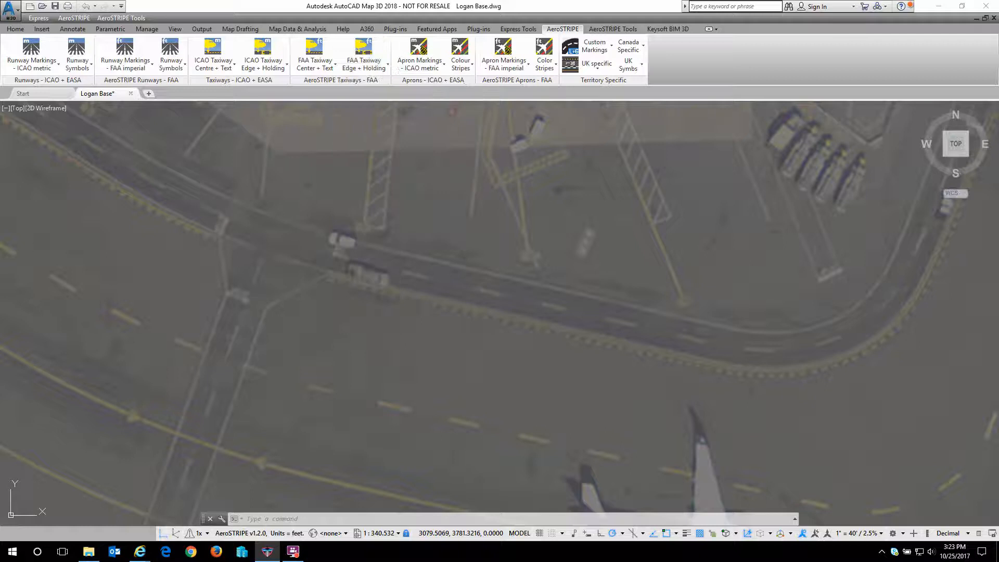
pyautogui.click(323, 296)
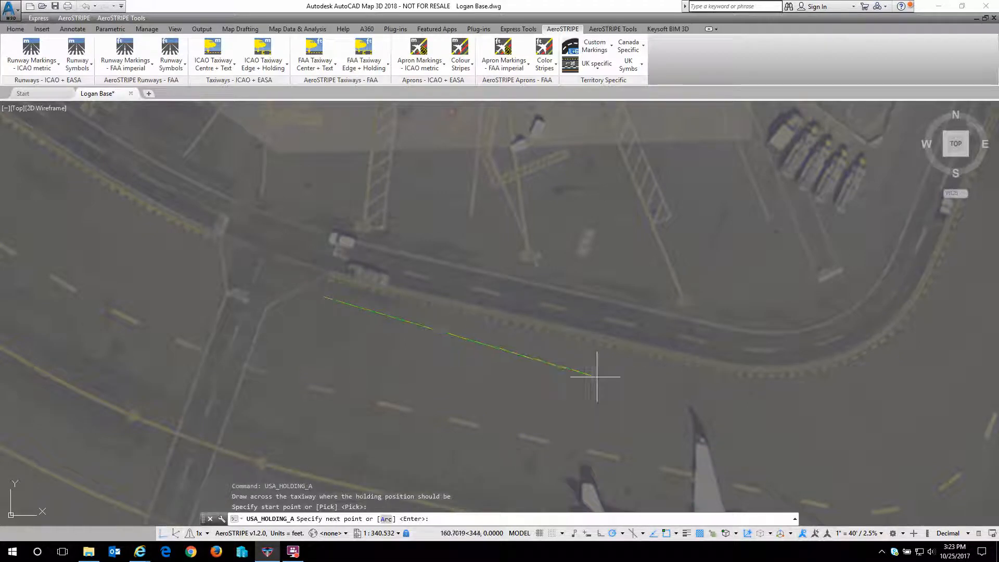
pyautogui.click(619, 369)
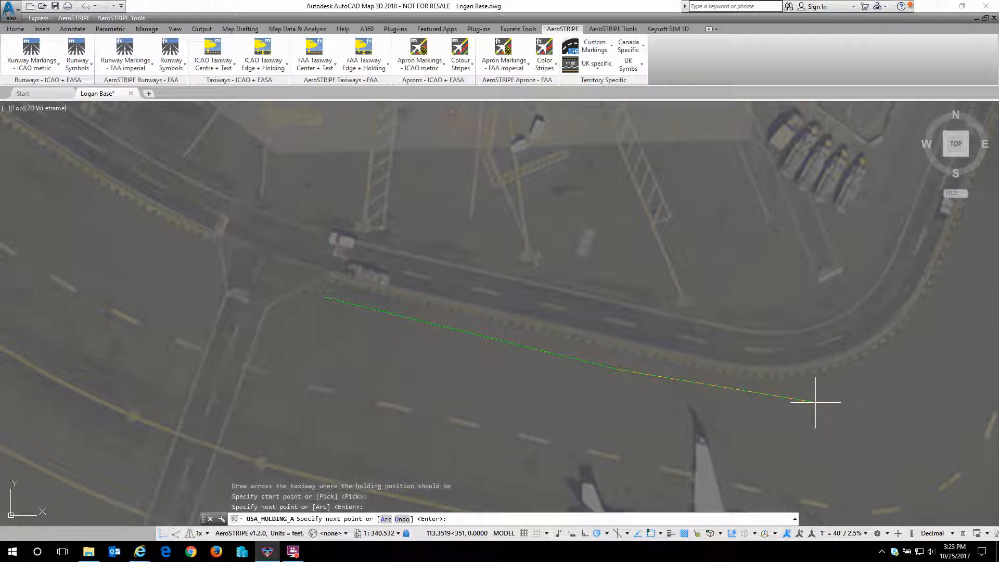
pyautogui.write('a')
pyautogui.press('Return')
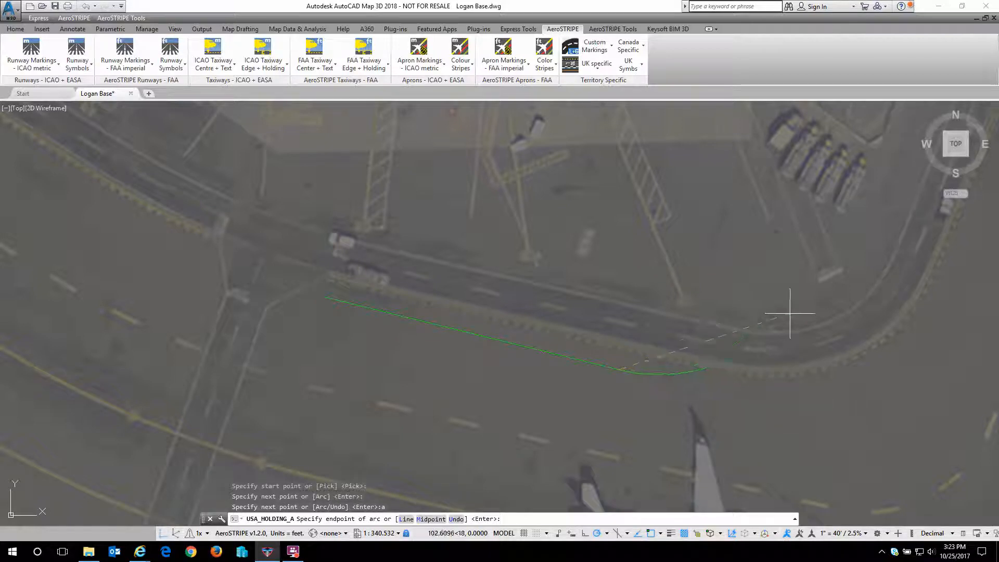
pyautogui.click(767, 296)
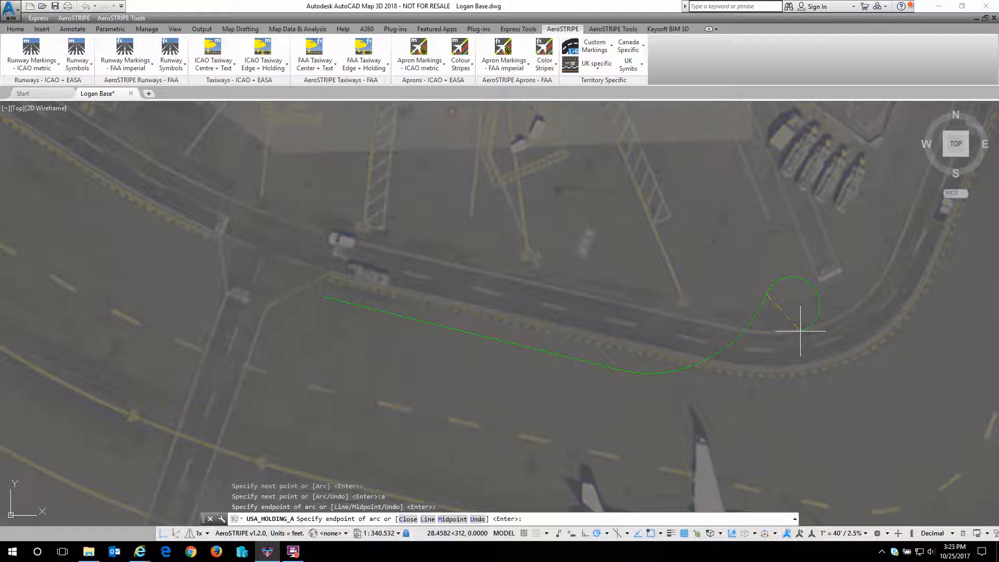
pyautogui.press('Return')
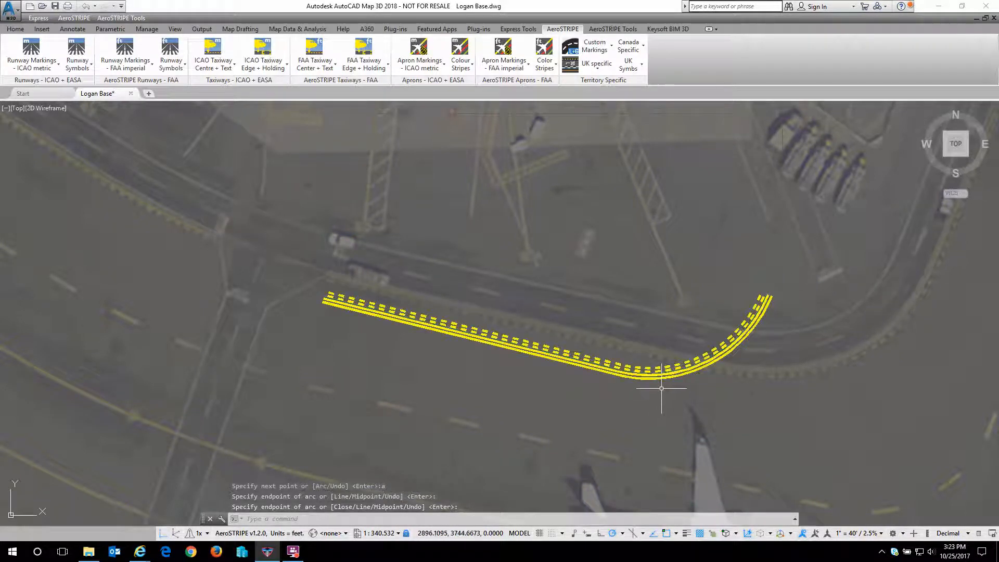
# - Examine the holding position marking's feature properties, including black width, flip side, black outline, and stripe and gap width
pyautogui.click(692, 365)
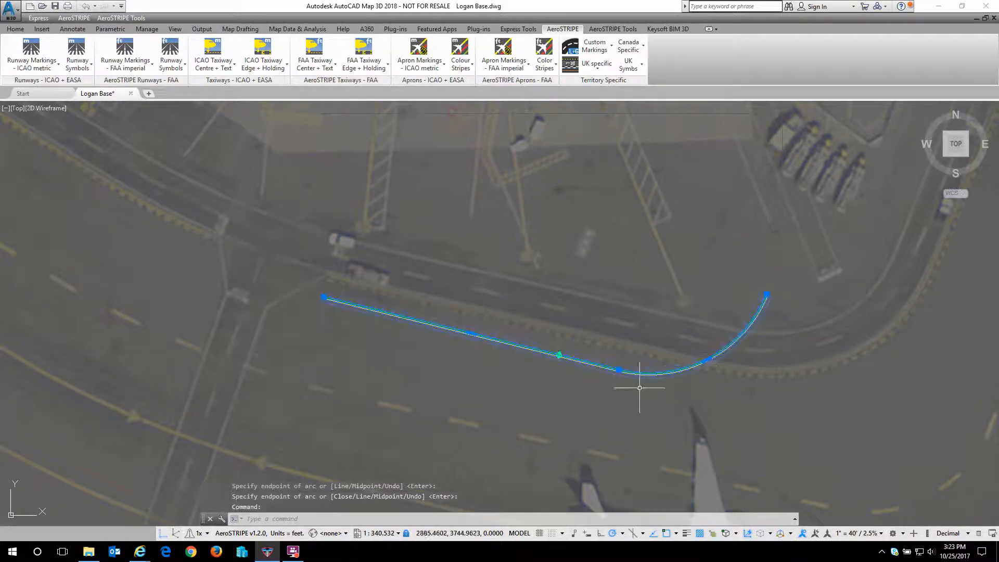
pyautogui.scroll(2, 591, 386)
pyautogui.doubleClick(587, 351)
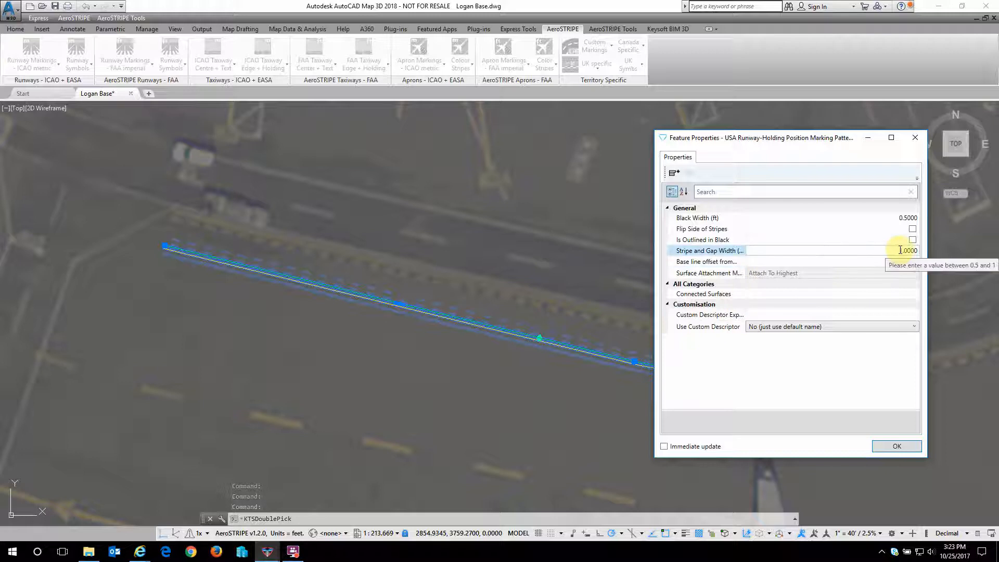
pyautogui.click(902, 218)
pyautogui.click(908, 229)
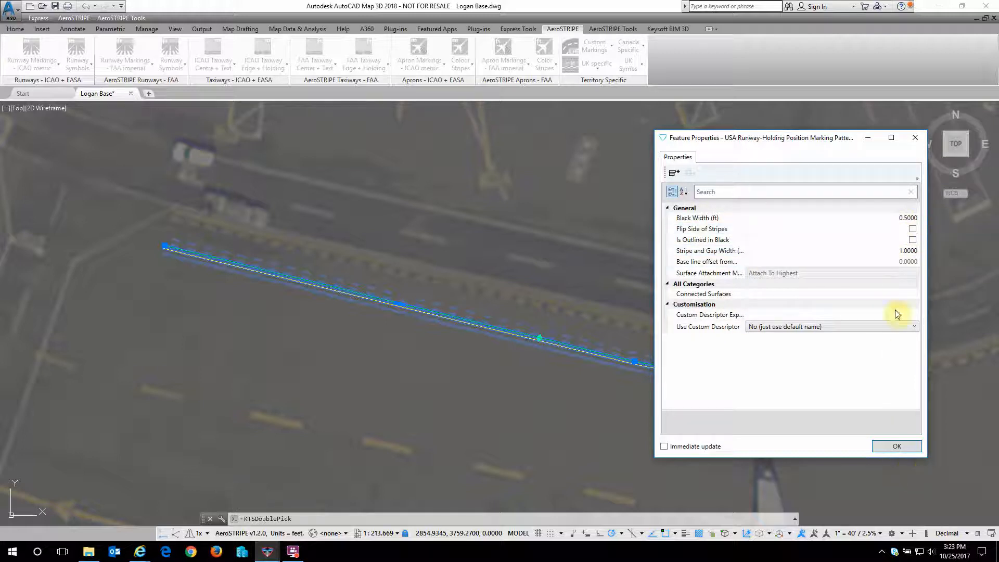
pyautogui.click(898, 446)
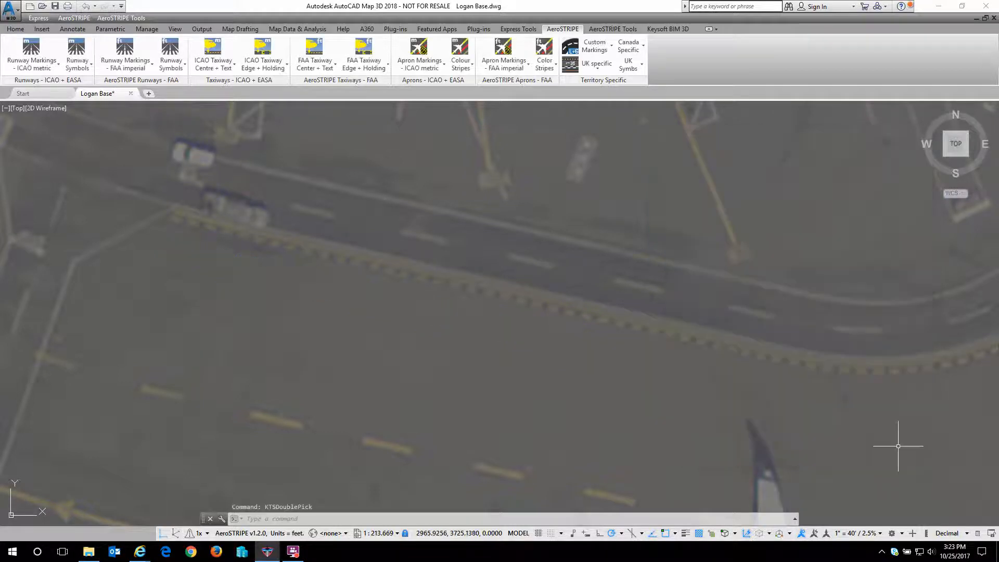
# - Clear the selection and regenerate the drawing so the holding position marking is redisplayed
pyautogui.press('Escape')
pyautogui.press('Escape')
pyautogui.write('re')
pyautogui.press('Return')
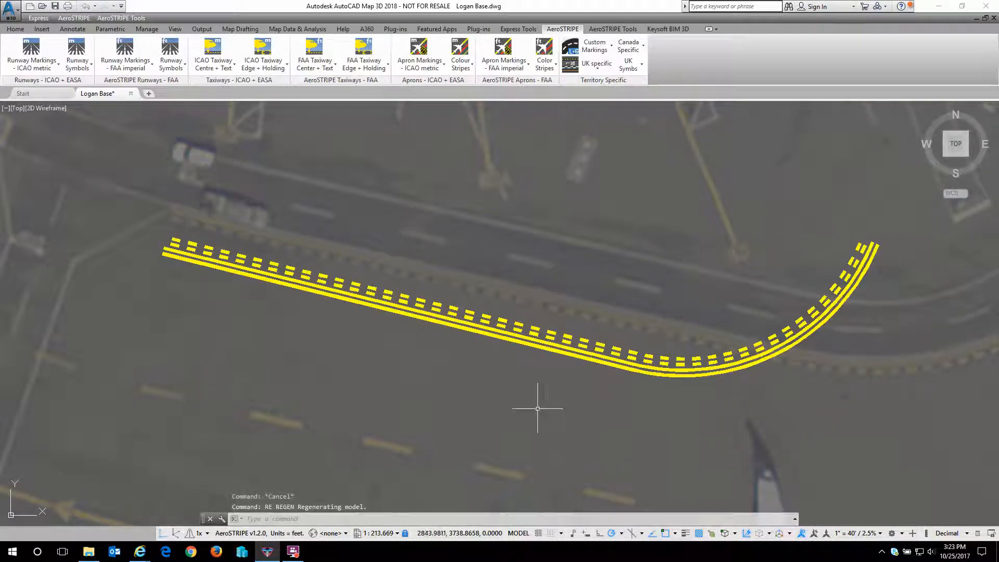
pyautogui.scroll(-2, 524, 383)
pyautogui.click(530, 354)
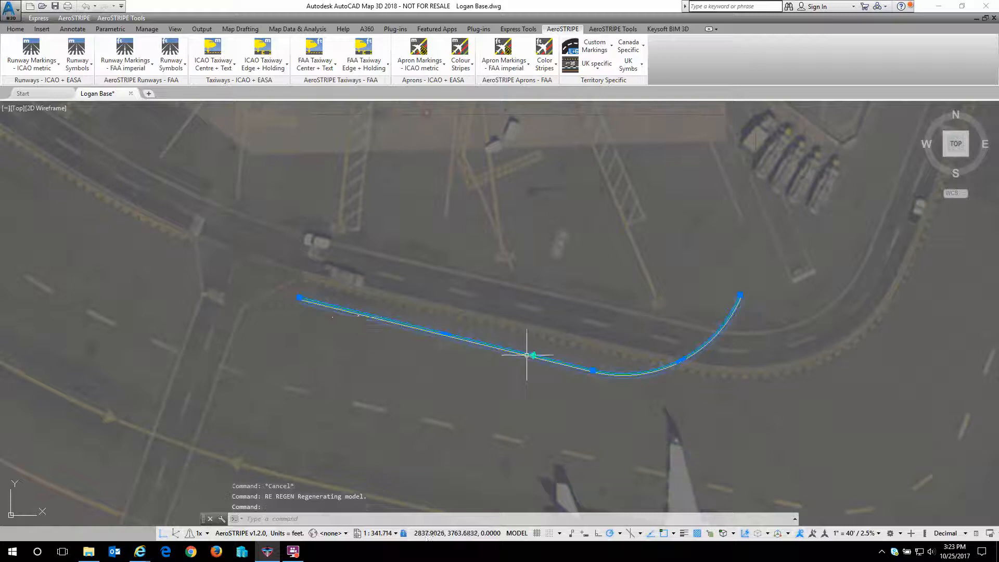
pyautogui.click(292, 307)
pyautogui.scroll(6, 292, 307)
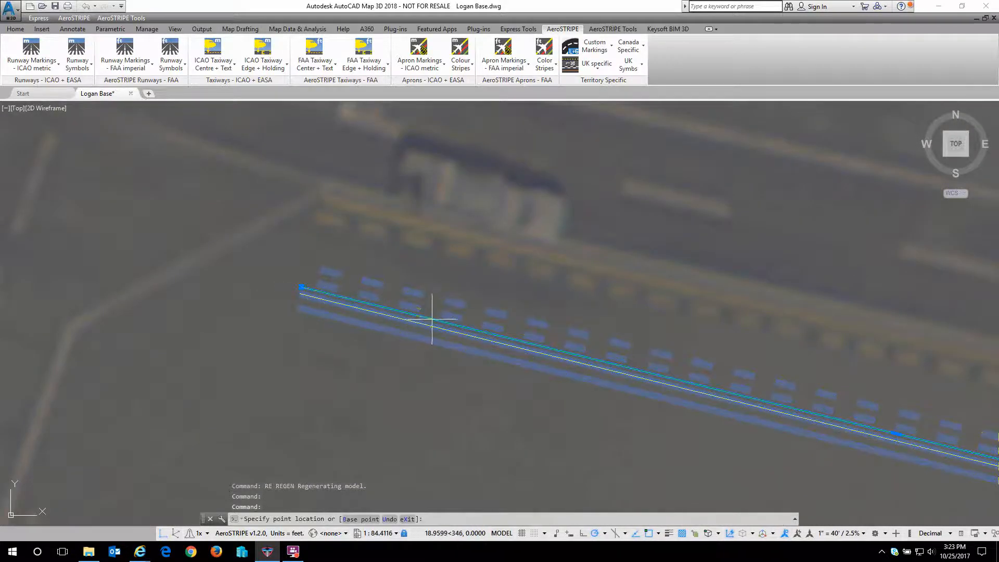
pyautogui.press('Escape')
pyautogui.scroll(-2, 422, 390)
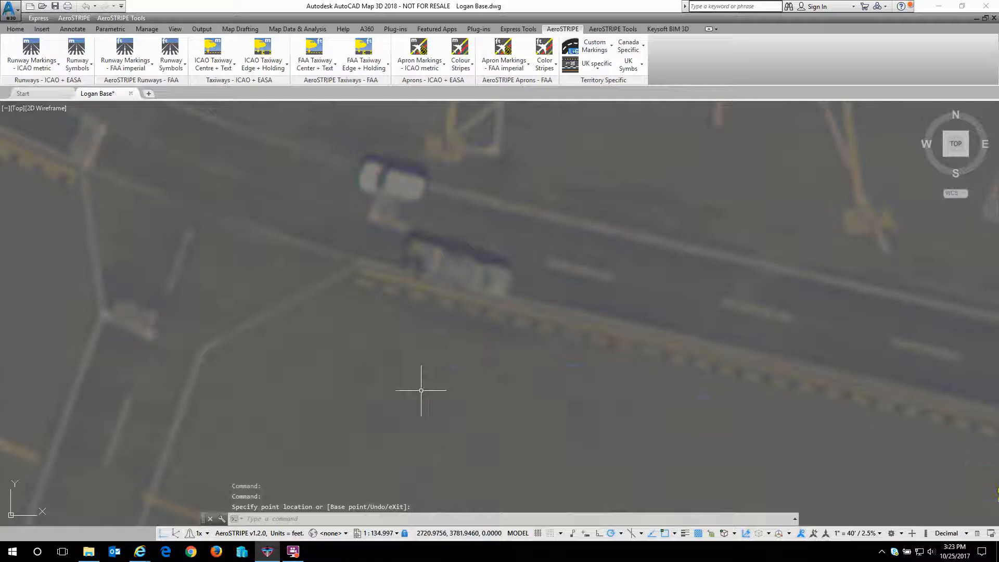
# - Regenerate the drawing and bring the holding position marking to the front of the draw order
pyautogui.write('re')
pyautogui.press('Return')
pyautogui.click(460, 351)
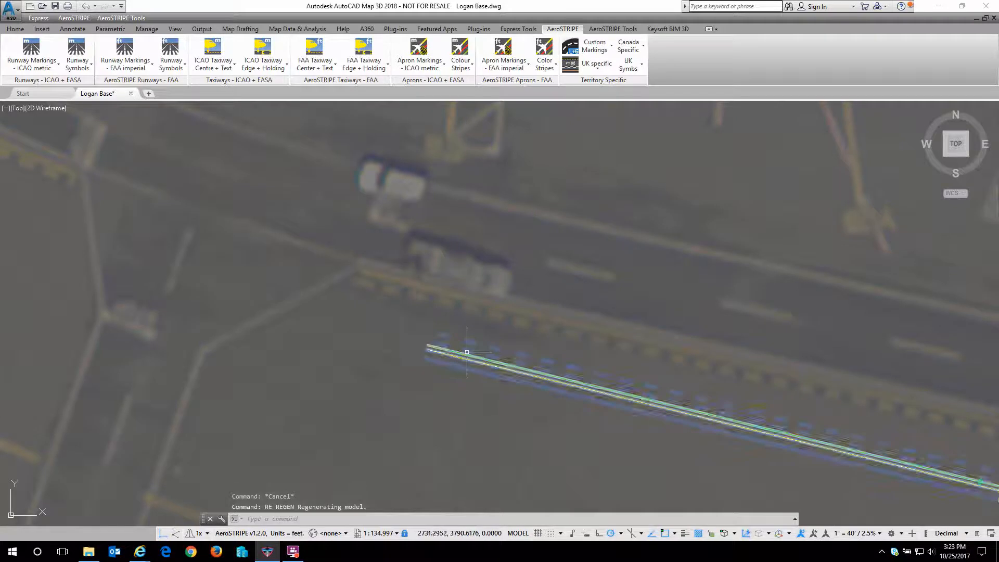
pyautogui.write('dr')
pyautogui.press('Return')
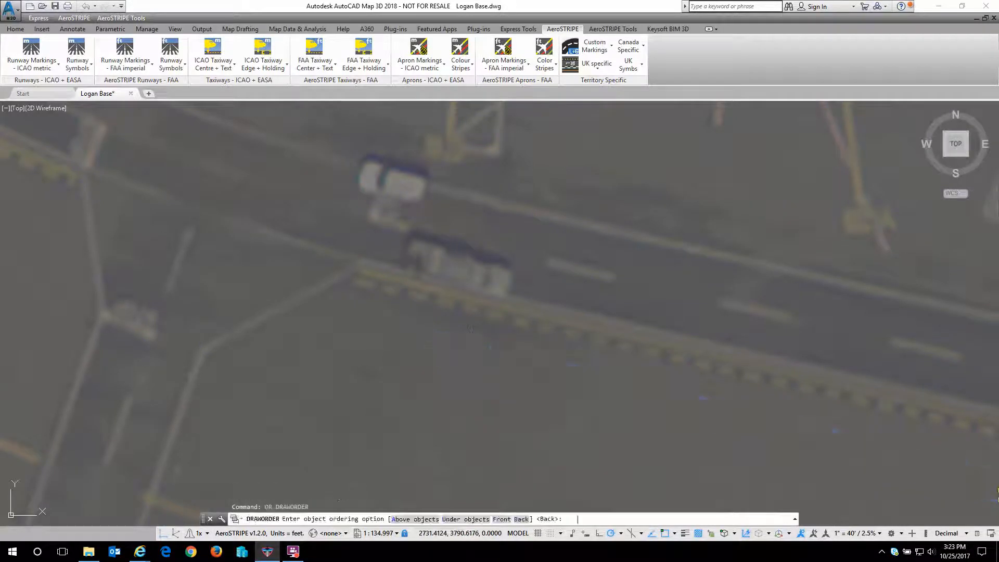
pyautogui.write('f')
pyautogui.press('Return')
# - Shorten the holding position marking by moving its west endpoint inward, and stretch it back out to about its original position
pyautogui.moveTo(469, 397); pyautogui.dragTo(397, 308, button='middle')
pyautogui.click(366, 261)
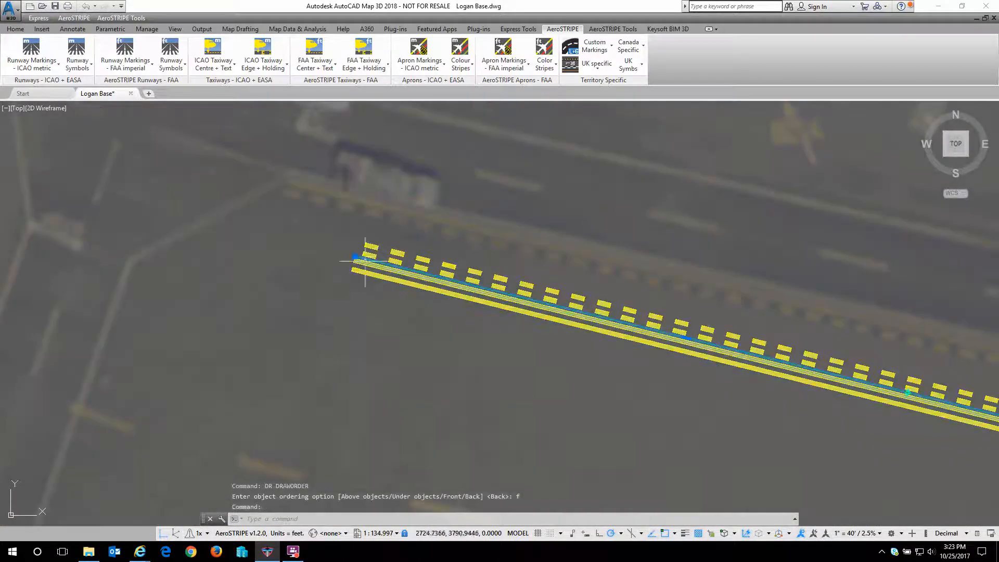
pyautogui.click(355, 256)
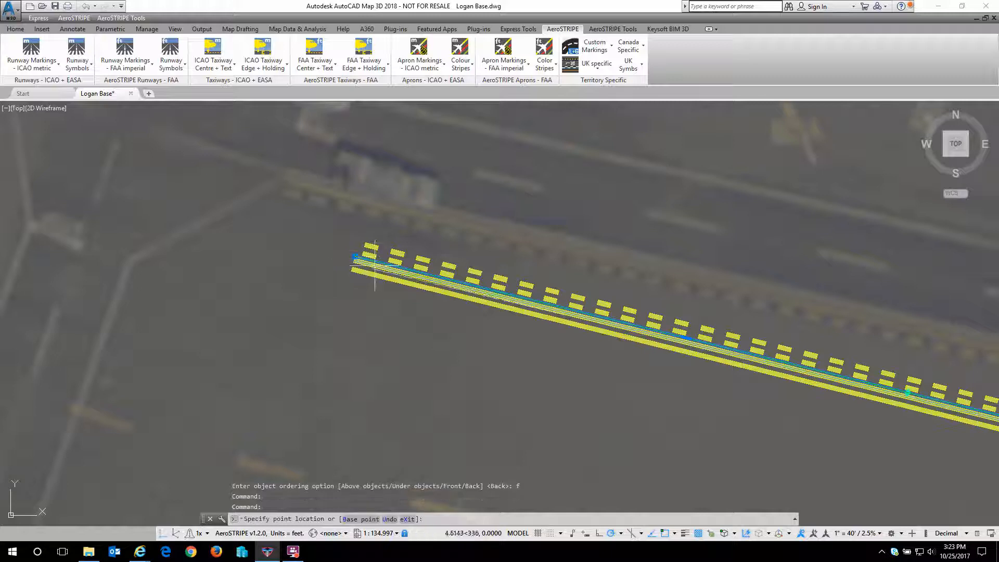
pyautogui.click(420, 276)
pyautogui.click(419, 277)
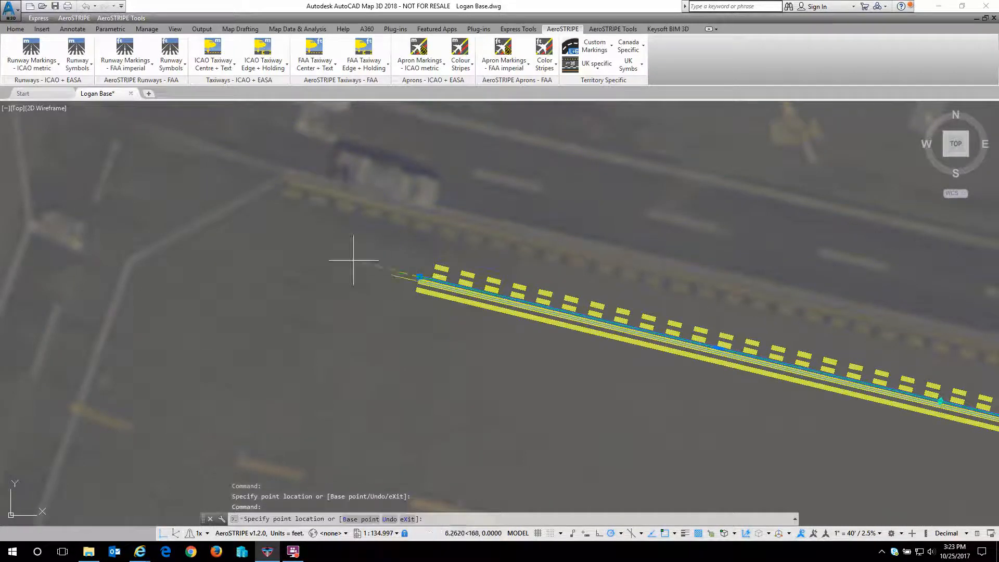
pyautogui.scroll(-4, 346, 297)
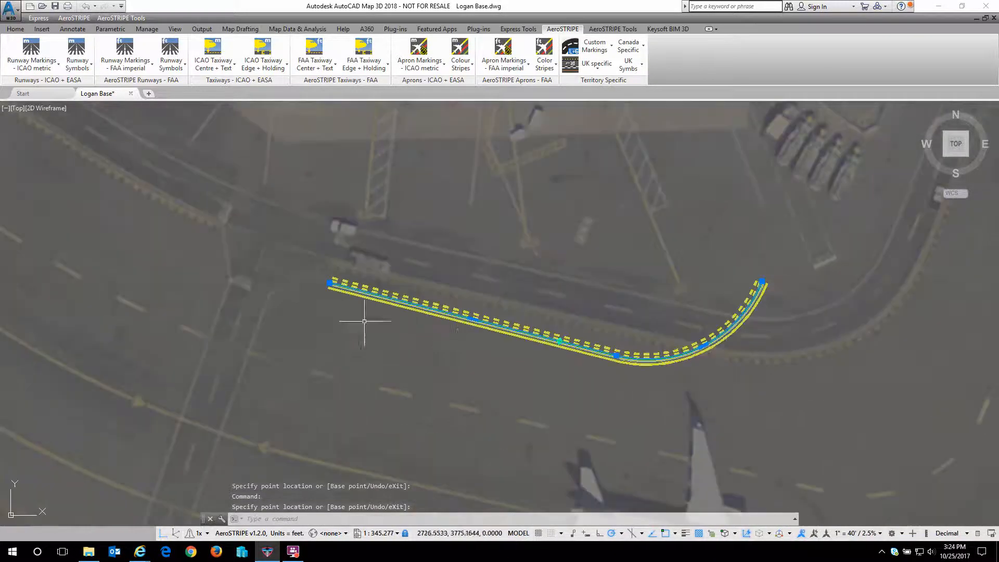
pyautogui.press('Escape')
pyautogui.press('Escape')
# - Draw a USA Roadway Zipper Edge along the service road's north edge, with a straight segment continuing west as an arc
pyautogui.moveTo(648, 354)
pyautogui.mouseDown(button='middle')
pyautogui.moveTo(555, 430)
pyautogui.moveTo(569, 441)
pyautogui.mouseUp(button='middle')
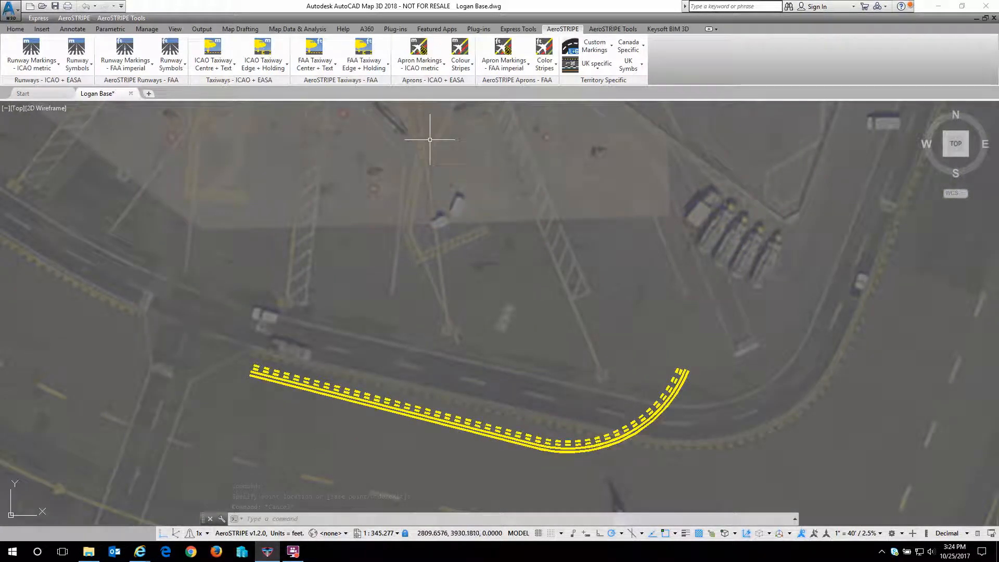
pyautogui.click(432, 63)
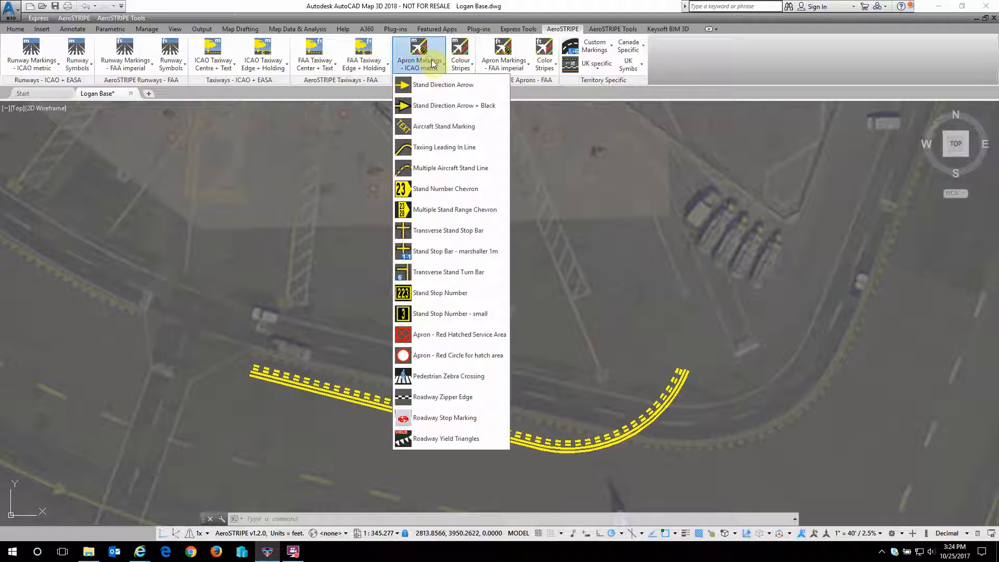
pyautogui.click(521, 68)
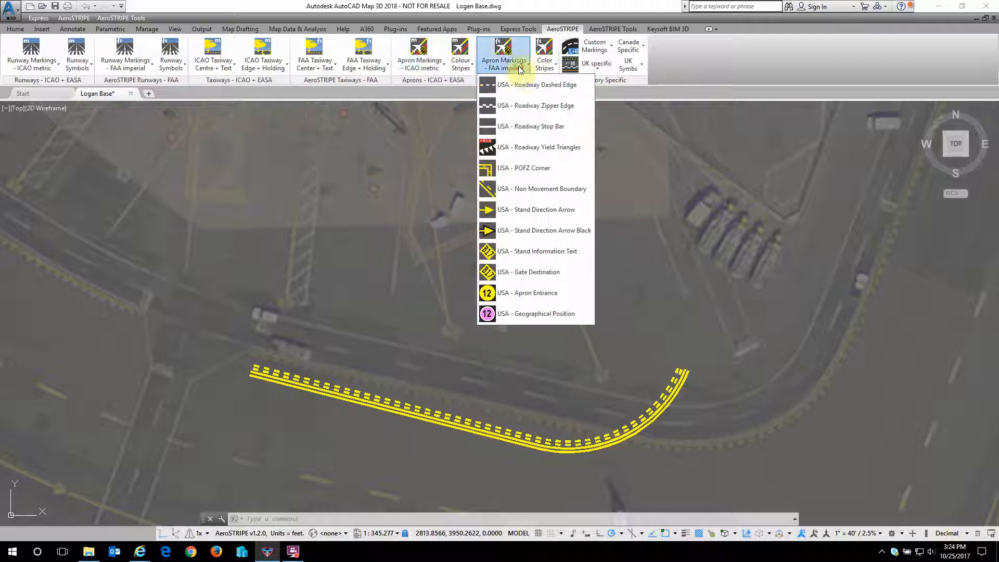
pyautogui.click(532, 110)
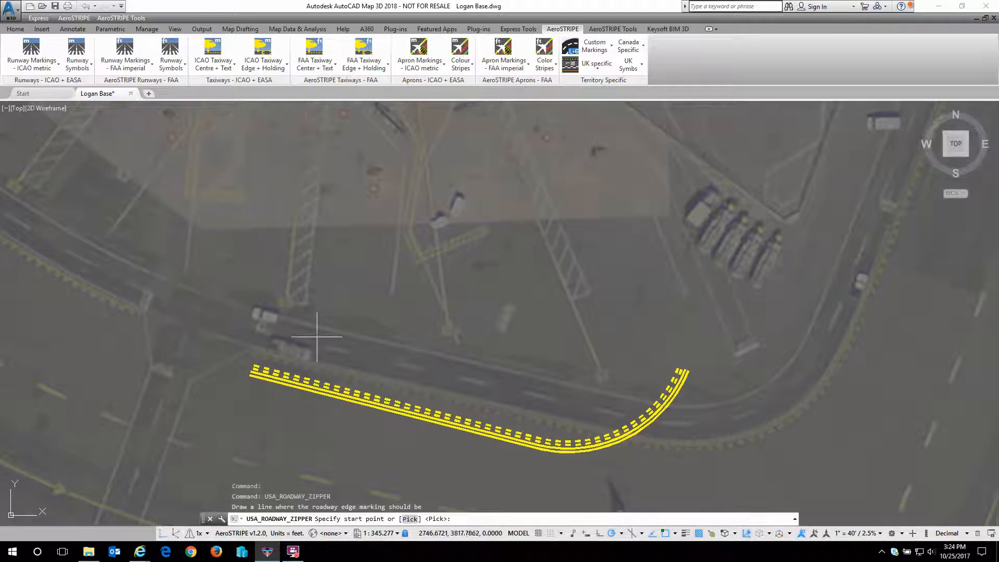
pyautogui.scroll(2, 278, 370)
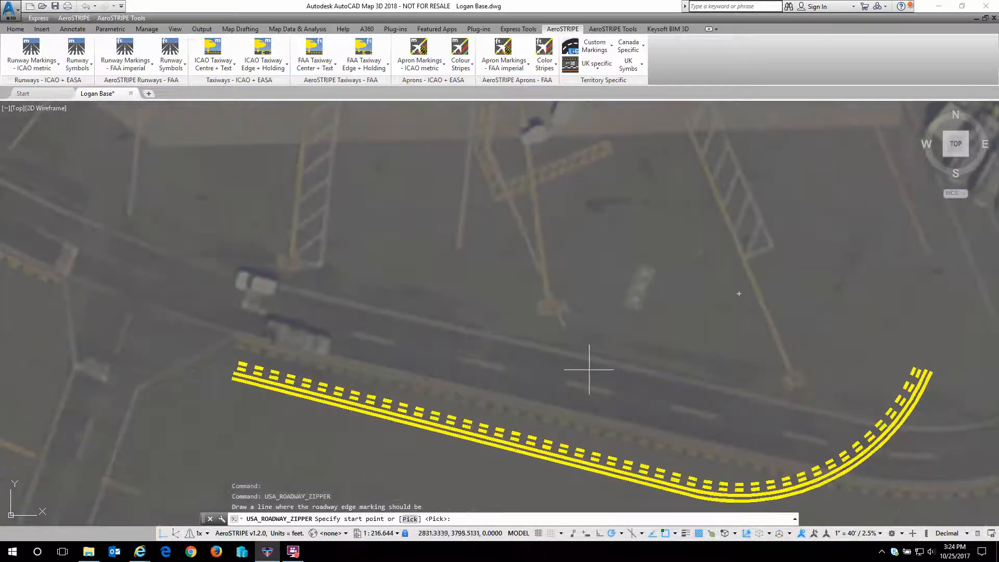
pyautogui.click(765, 399)
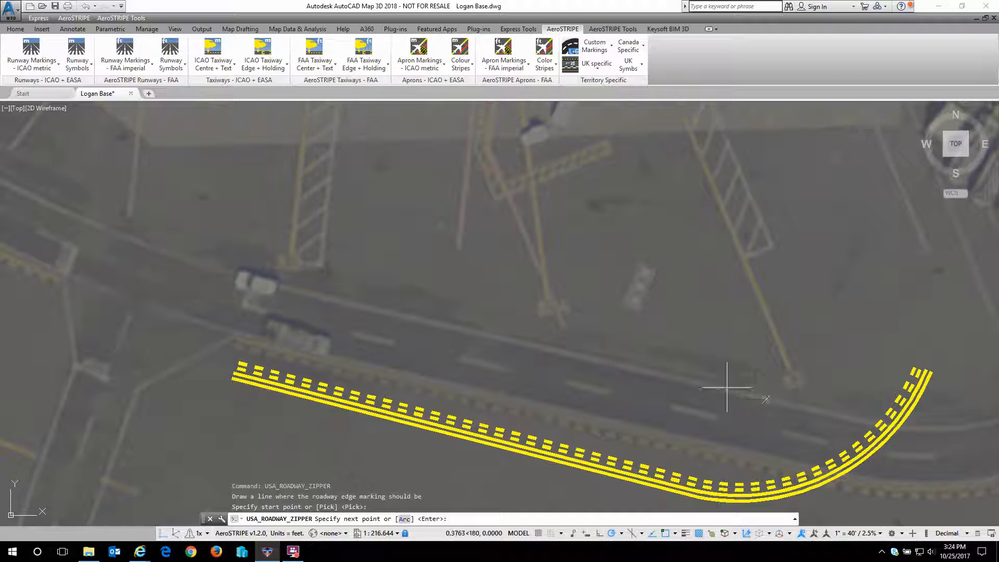
pyautogui.click(298, 289)
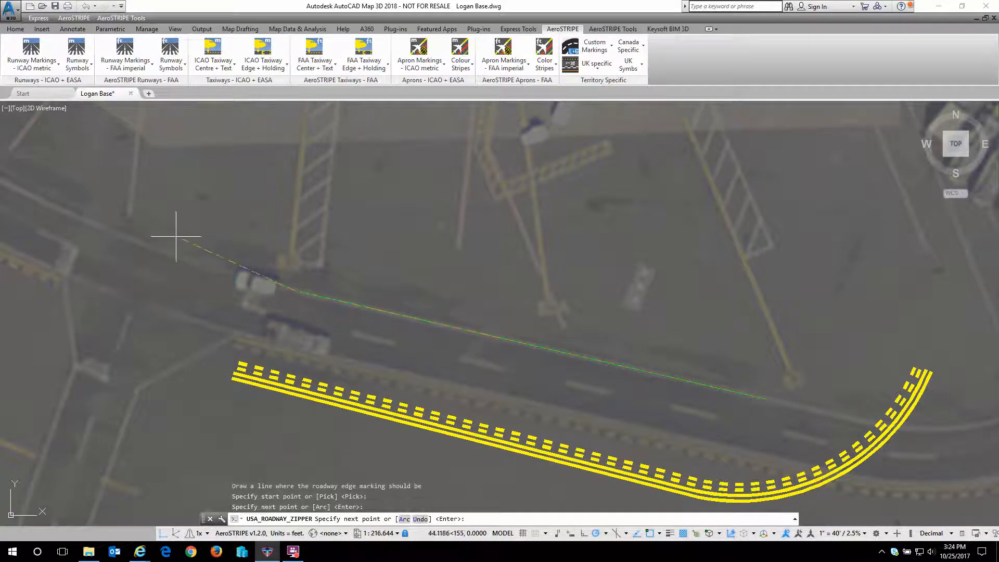
pyautogui.moveTo(114, 219); pyautogui.dragTo(288, 274, button='middle')
pyautogui.write('a')
pyautogui.press('Return')
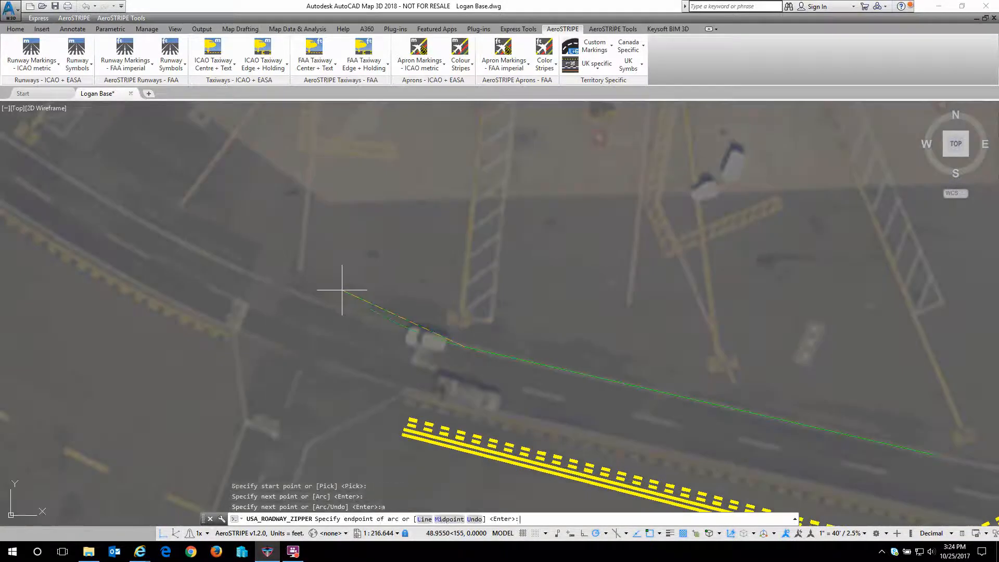
pyautogui.click(123, 212)
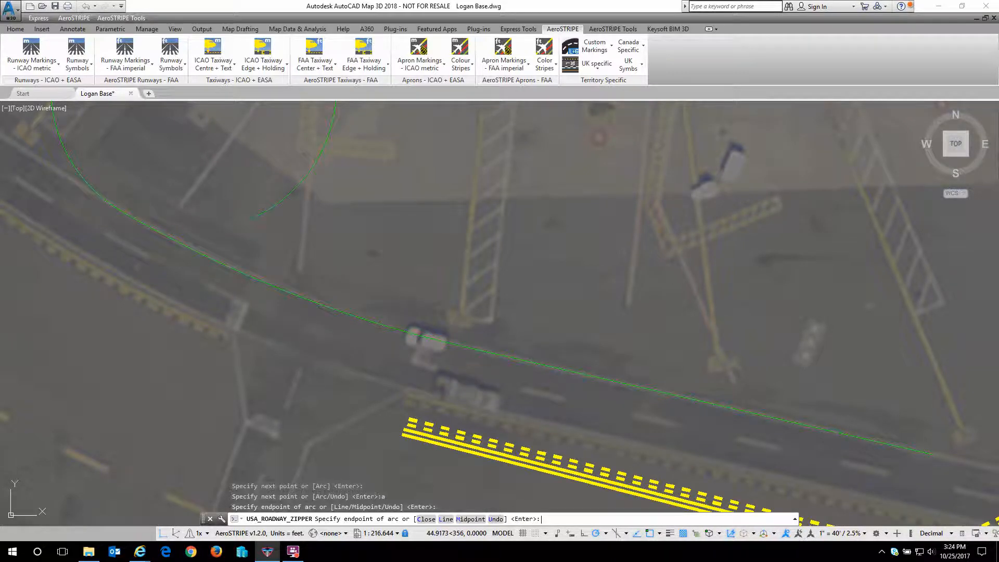
pyautogui.press('Return')
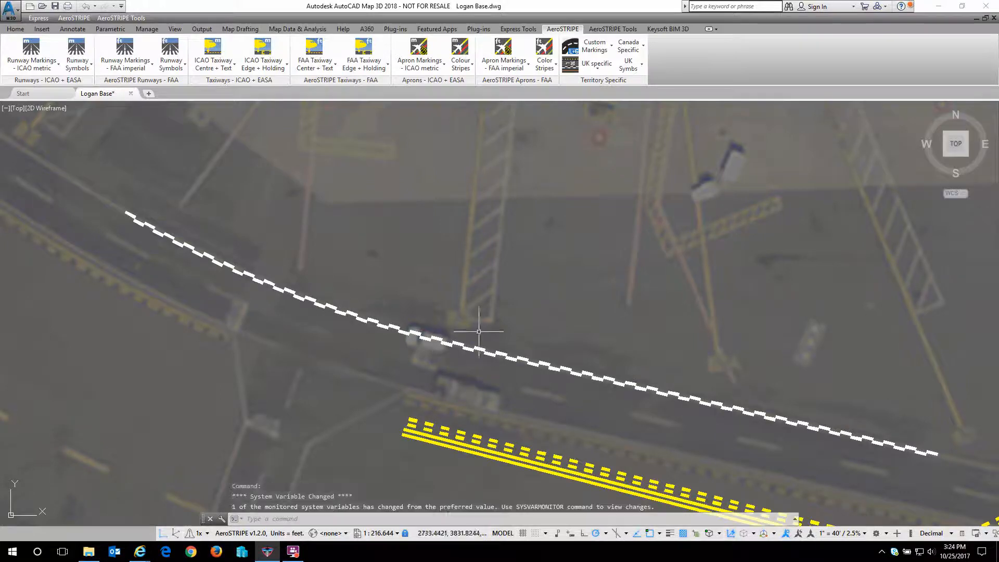
# - Select the roadway zipper edge and move its east endpoint north, away from the service road's edge line
pyautogui.moveTo(721, 426); pyautogui.dragTo(536, 375, button='middle')
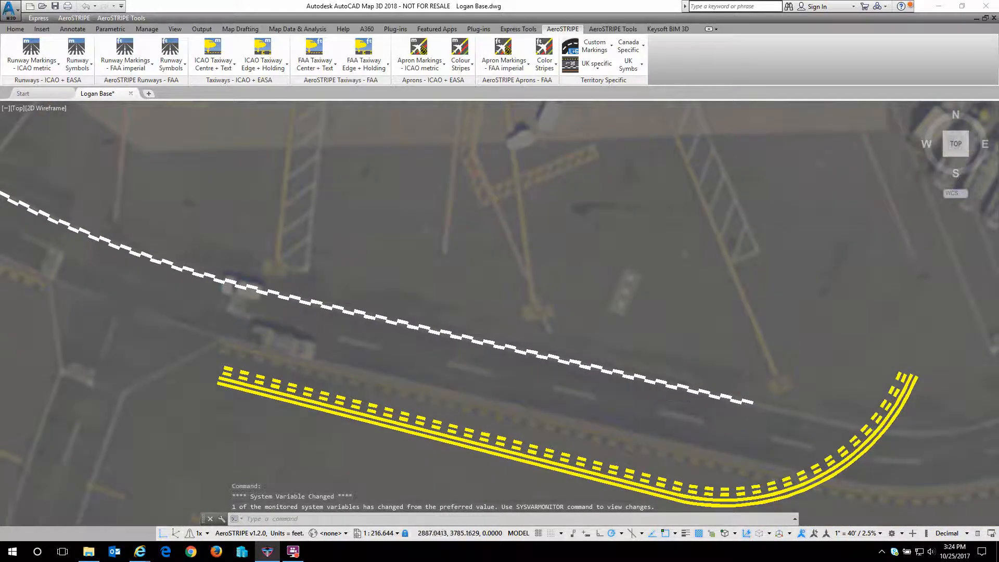
pyautogui.scroll(8, 722, 408)
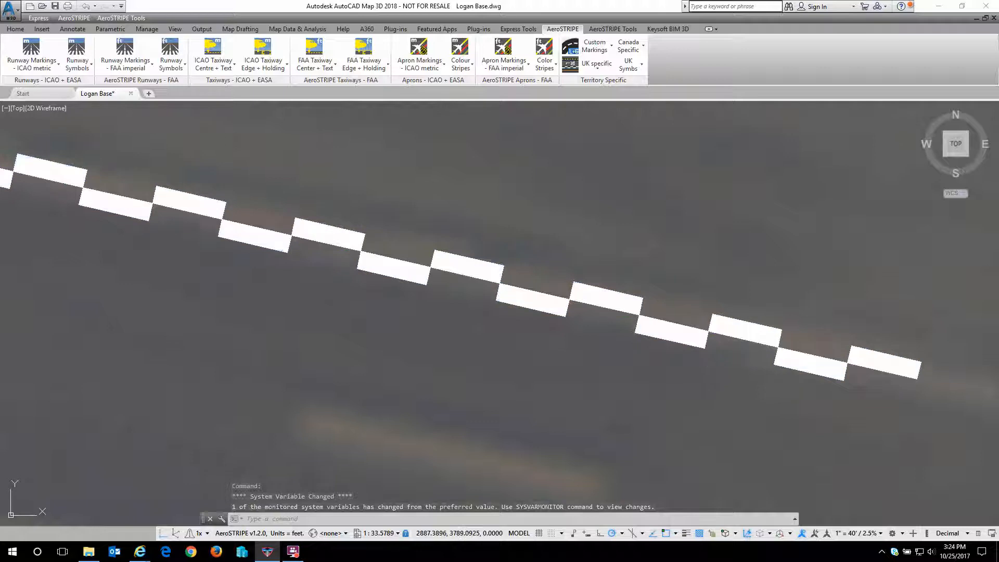
pyautogui.click(706, 344)
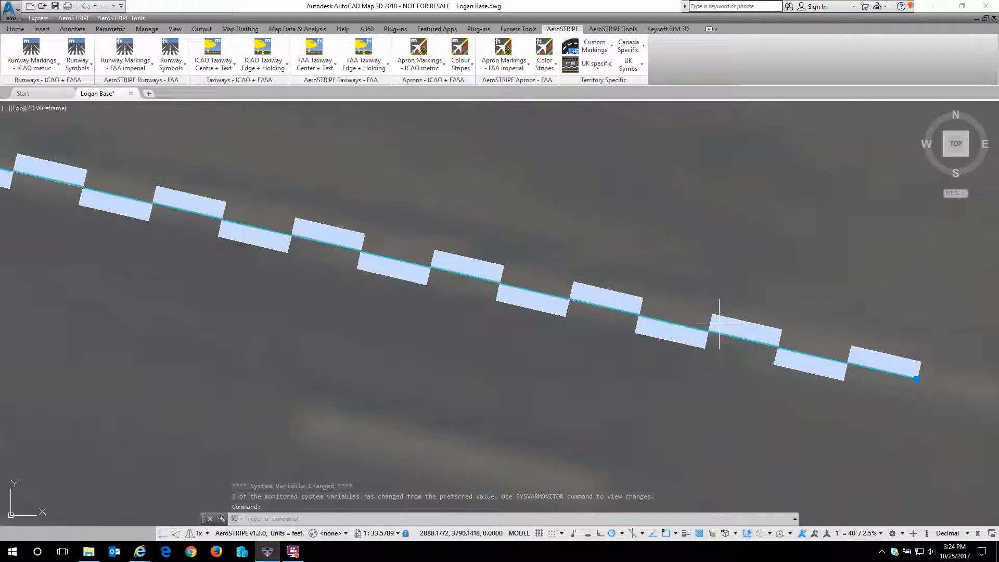
pyautogui.scroll(-2, 780, 341)
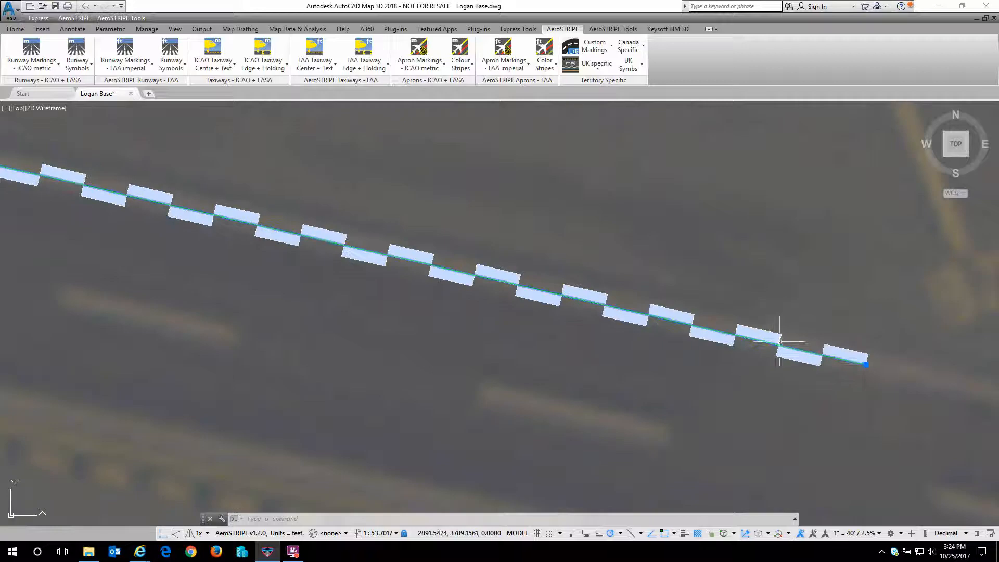
pyautogui.scroll(-2, 858, 363)
pyautogui.scroll(-4, 865, 366)
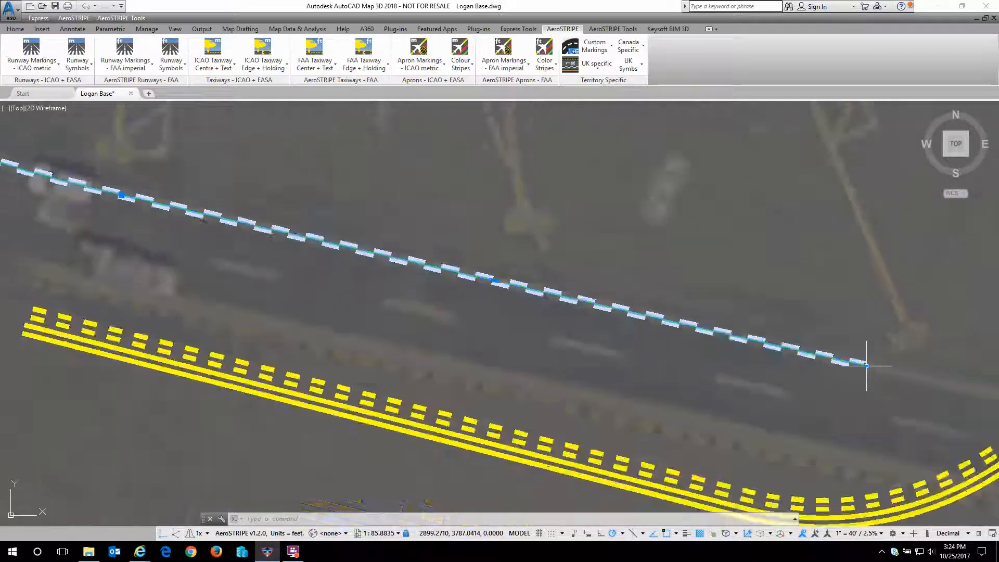
pyautogui.scroll(1, 866, 367)
pyautogui.click(866, 367)
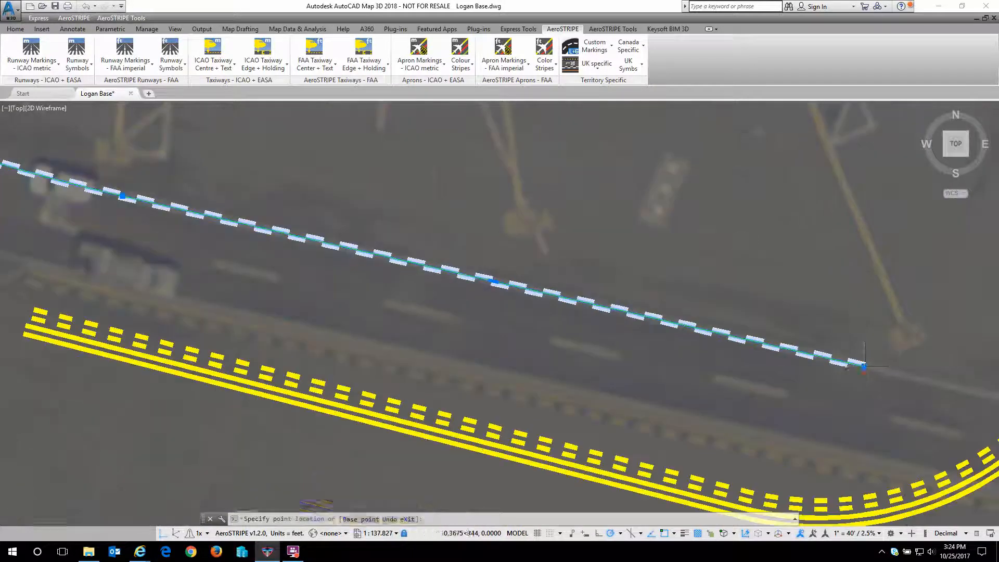
pyautogui.scroll(3, 866, 367)
pyautogui.click(595, 196)
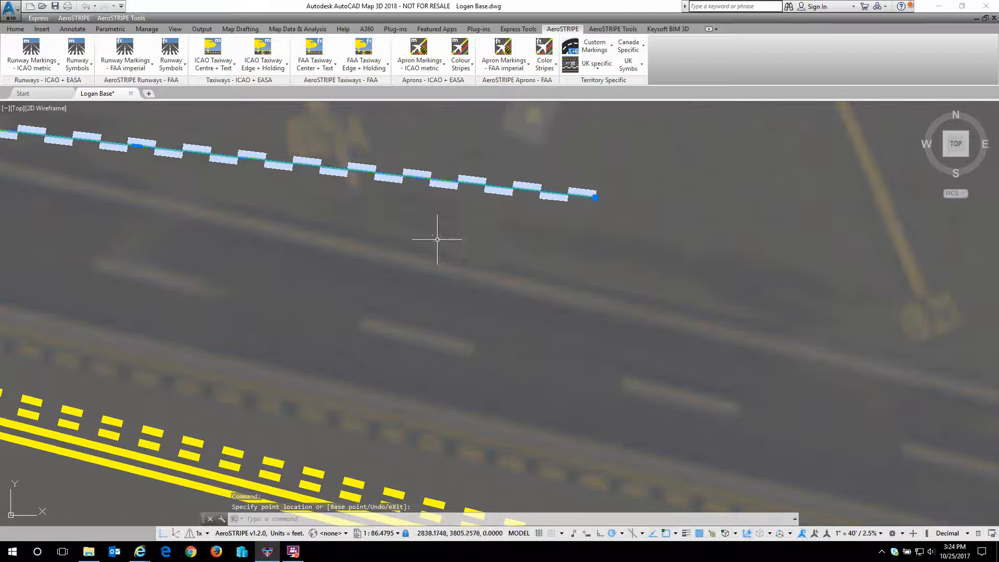
# - Move the zipper edge's vertex between the arc and the straight segment south into the service road, and clear the selection
pyautogui.moveTo(388, 252); pyautogui.dragTo(791, 432, button='middle')
pyautogui.scroll(-4, 373, 345)
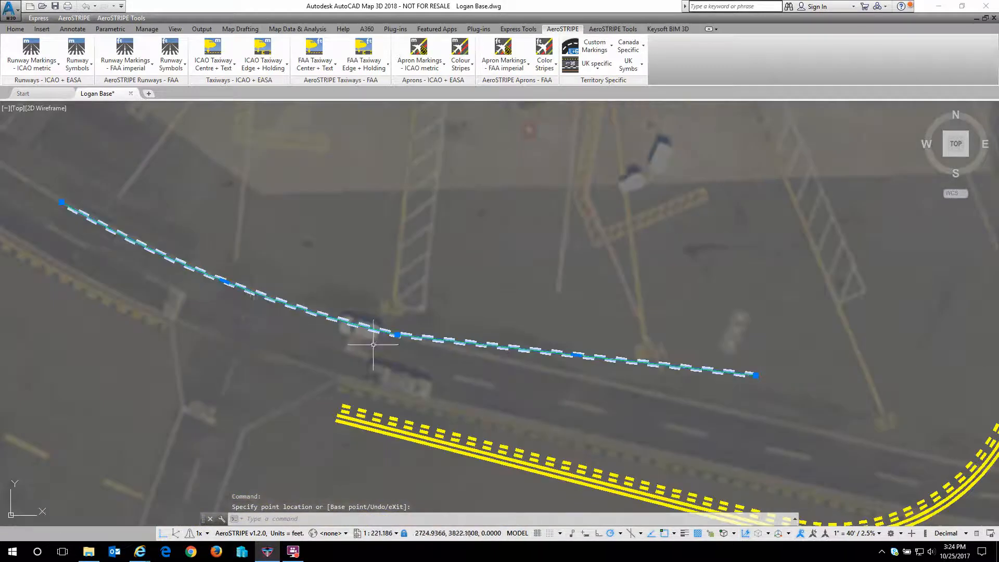
pyautogui.scroll(2, 208, 299)
pyautogui.scroll(4, 479, 346)
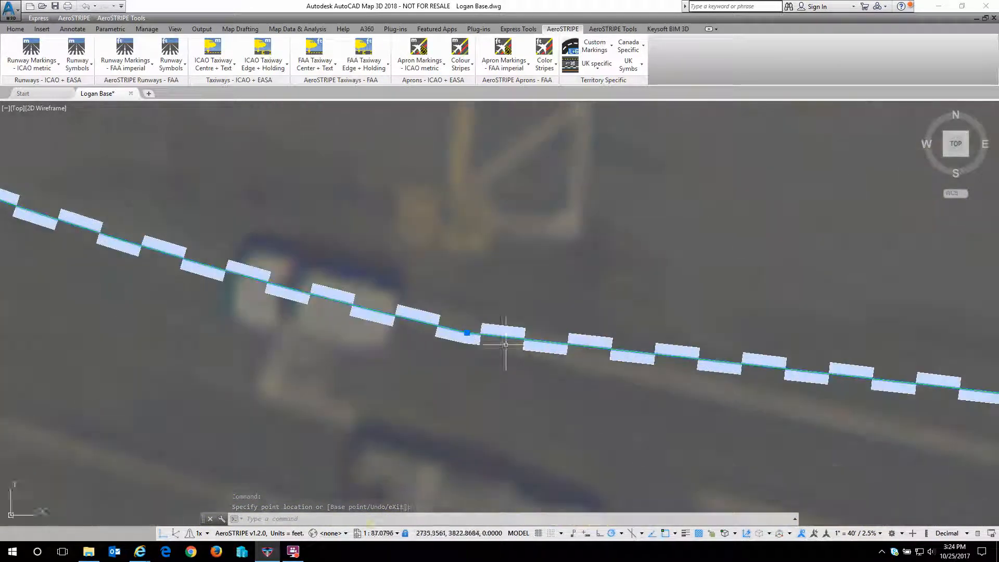
pyautogui.scroll(2, 466, 338)
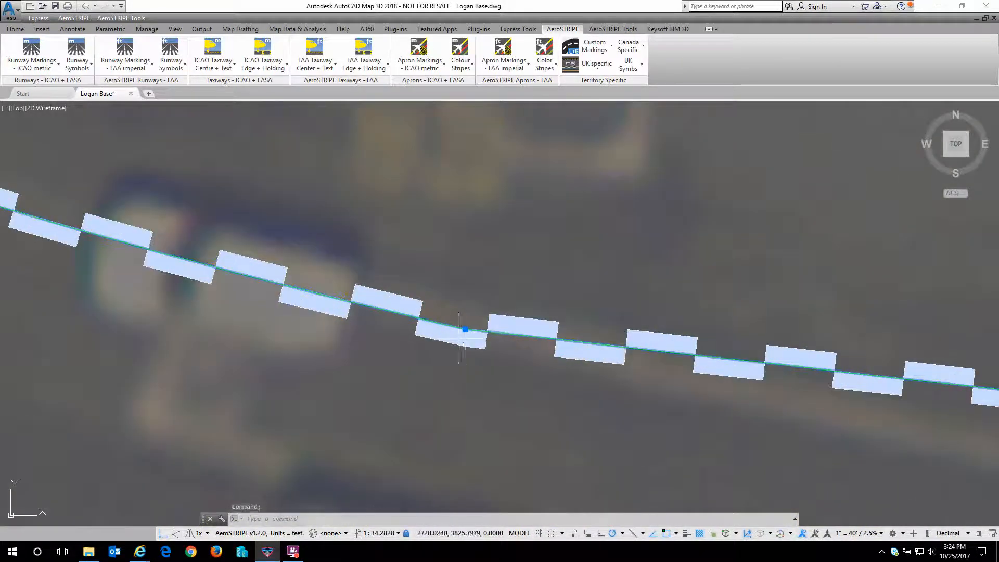
pyautogui.click(465, 329)
pyautogui.scroll(-2, 438, 417)
pyautogui.moveTo(437, 422); pyautogui.dragTo(549, 309, button='middle')
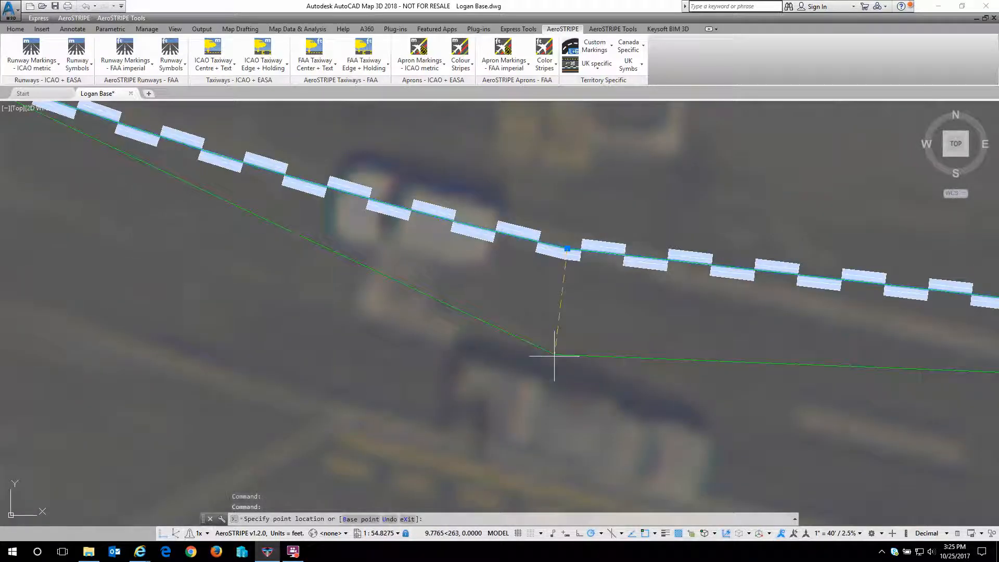
pyautogui.click(548, 365)
pyautogui.scroll(-4, 548, 364)
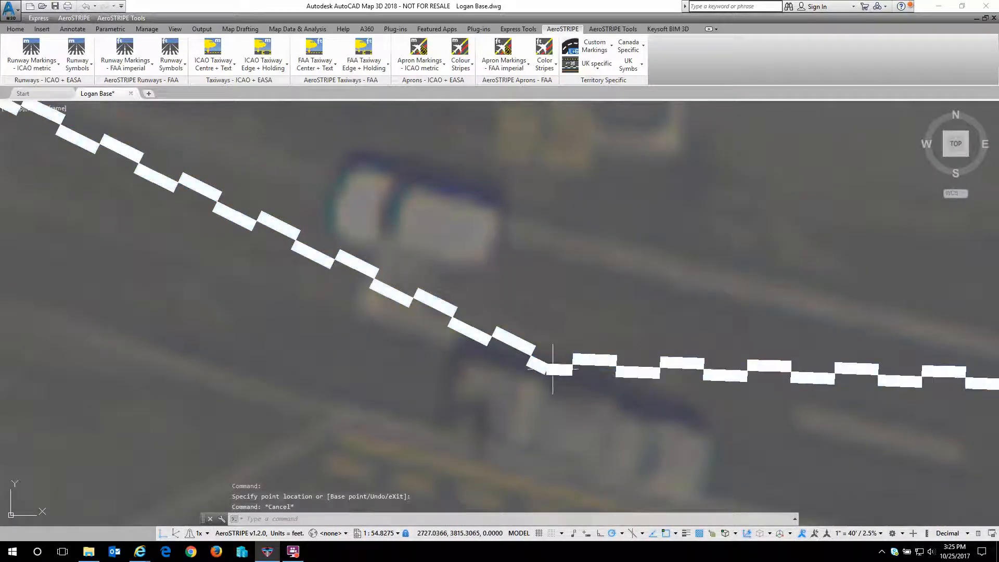
pyautogui.press('Escape')
# - Reselect the zipper edge and move the vertex joining its two segments north to the road's north edge
pyautogui.click(549, 367)
pyautogui.click(549, 367)
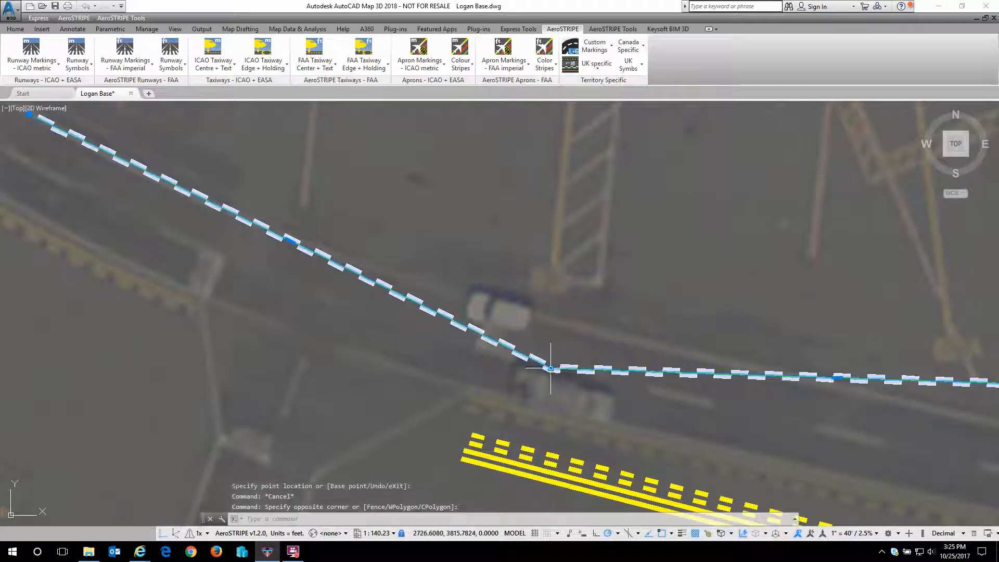
pyautogui.click(550, 369)
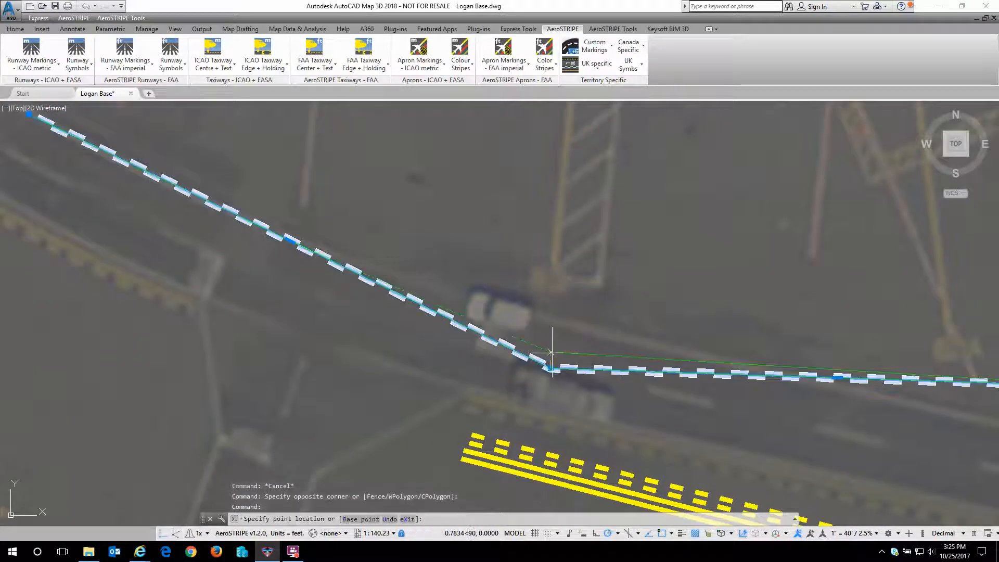
pyautogui.click(552, 299)
# - Change the zipper edge's feature properties to a black and white zipper and apply them
pyautogui.moveTo(415, 306); pyautogui.dragTo(763, 443, button='middle')
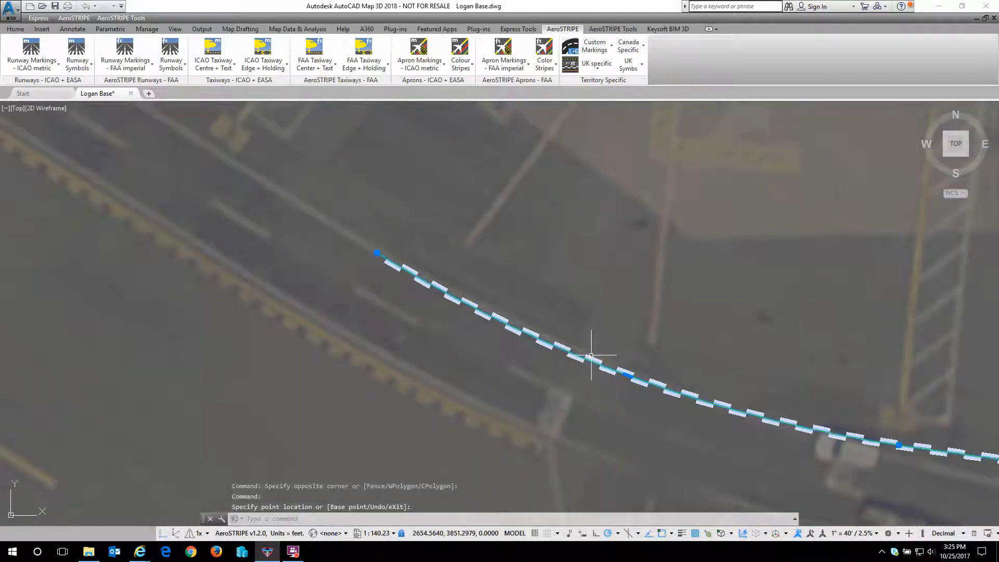
pyautogui.scroll(2, 589, 361)
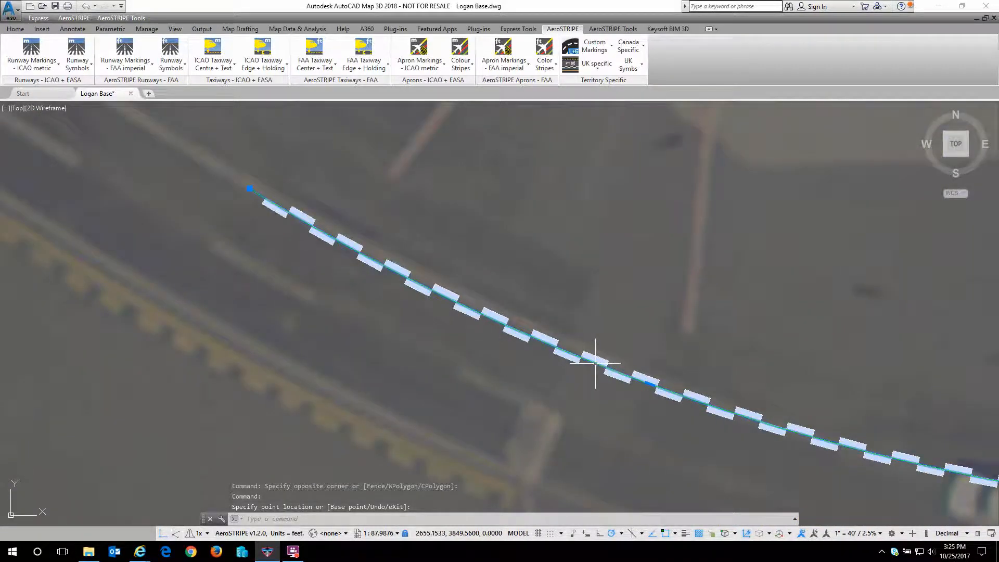
pyautogui.doubleClick(595, 363)
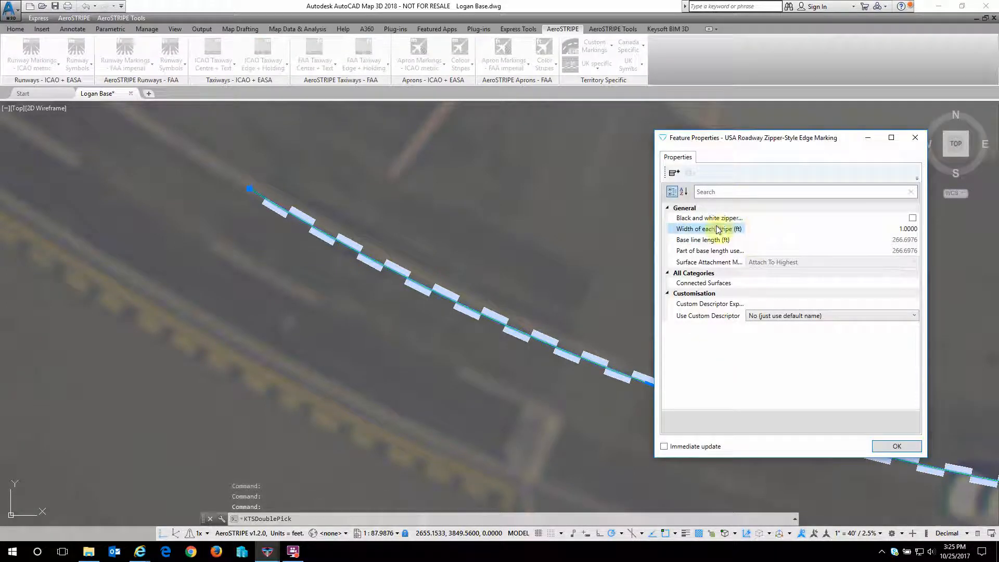
pyautogui.click(913, 218)
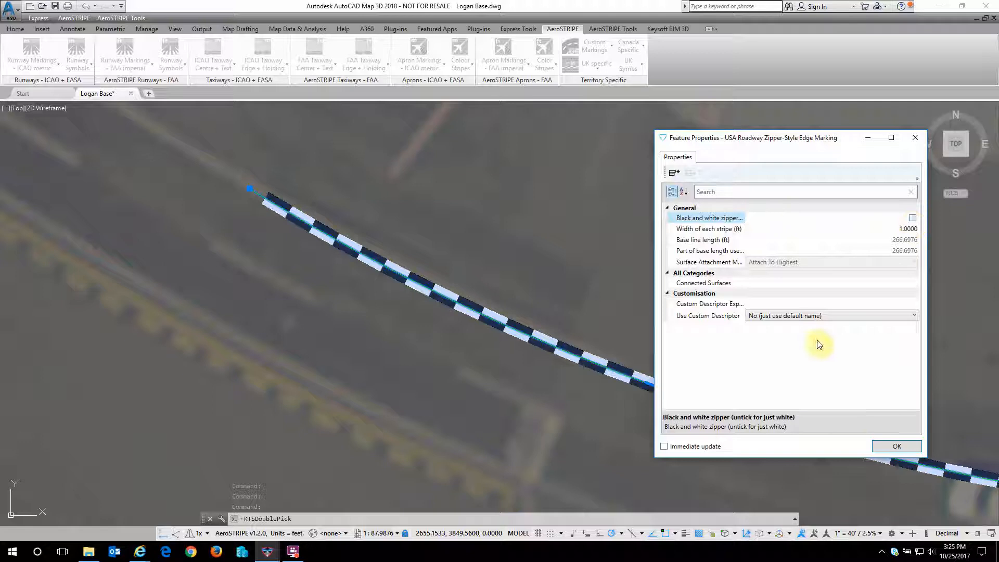
pyautogui.click(883, 448)
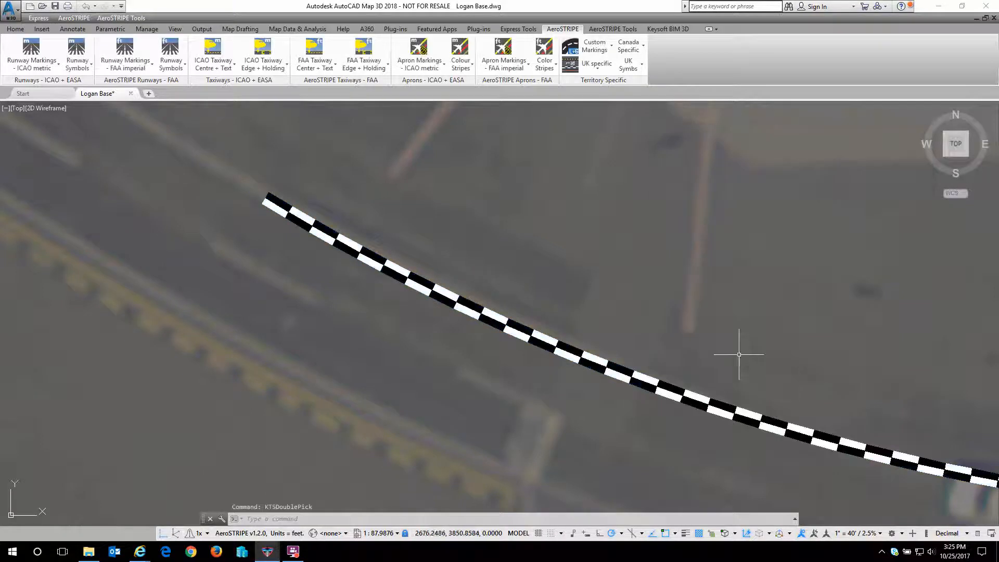
# - Generate an inquiry for linear, text, symbol, area and paving items without pricing, and place its quantity tables east of the drawn markings
pyautogui.scroll(-2, 723, 349)
pyautogui.scroll(-4, 710, 348)
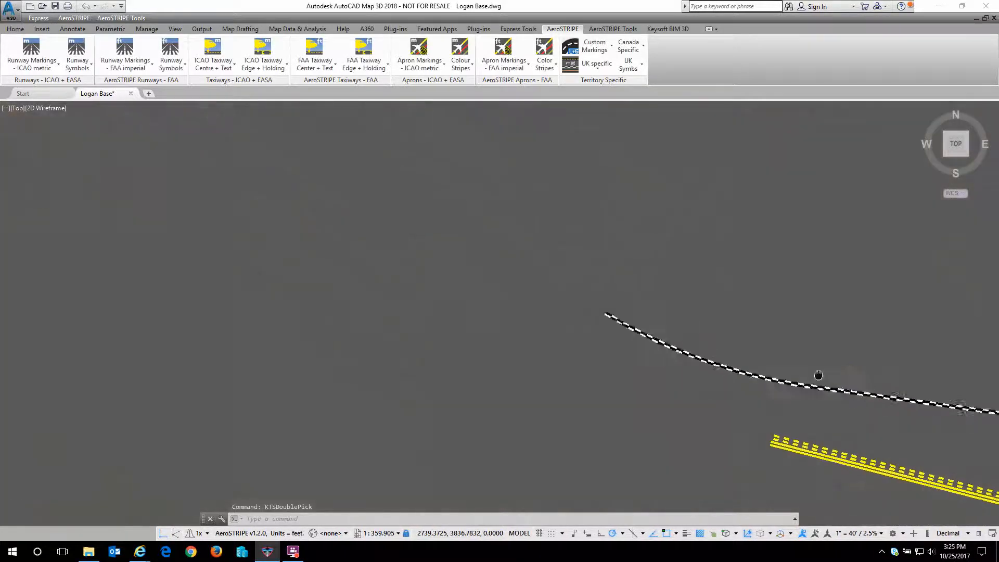
pyautogui.moveTo(818, 378); pyautogui.dragTo(457, 305, button='middle')
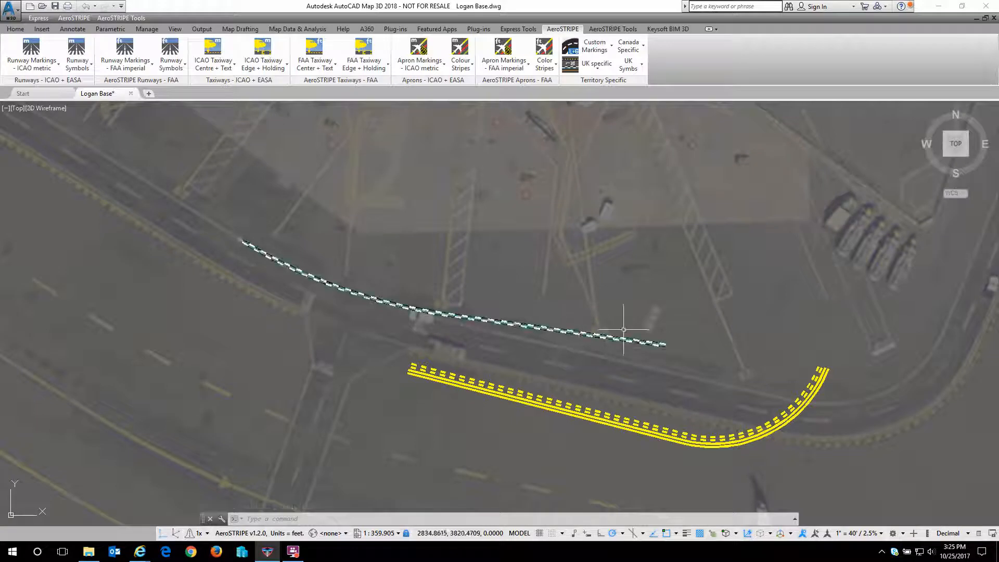
pyautogui.click(628, 29)
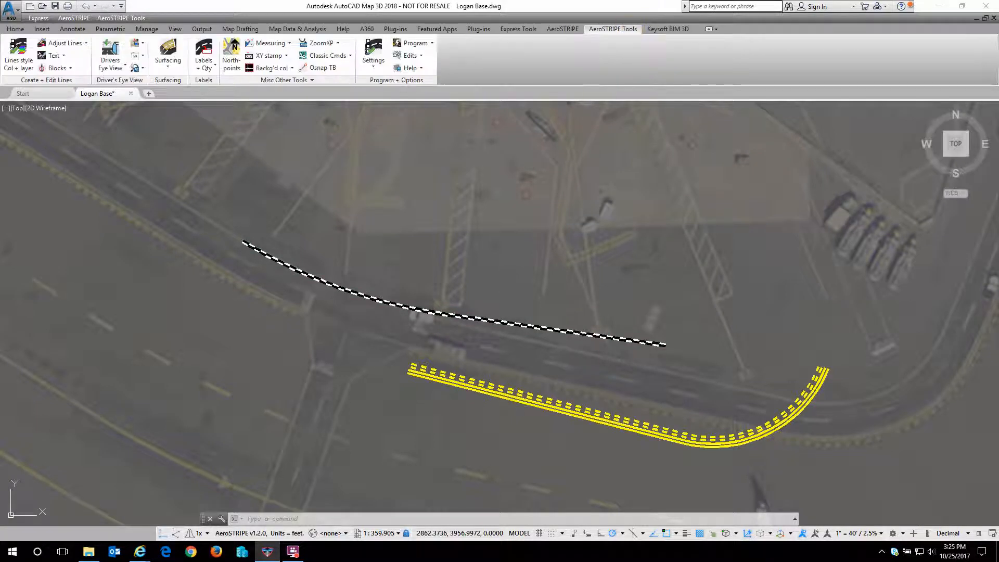
pyautogui.click(203, 66)
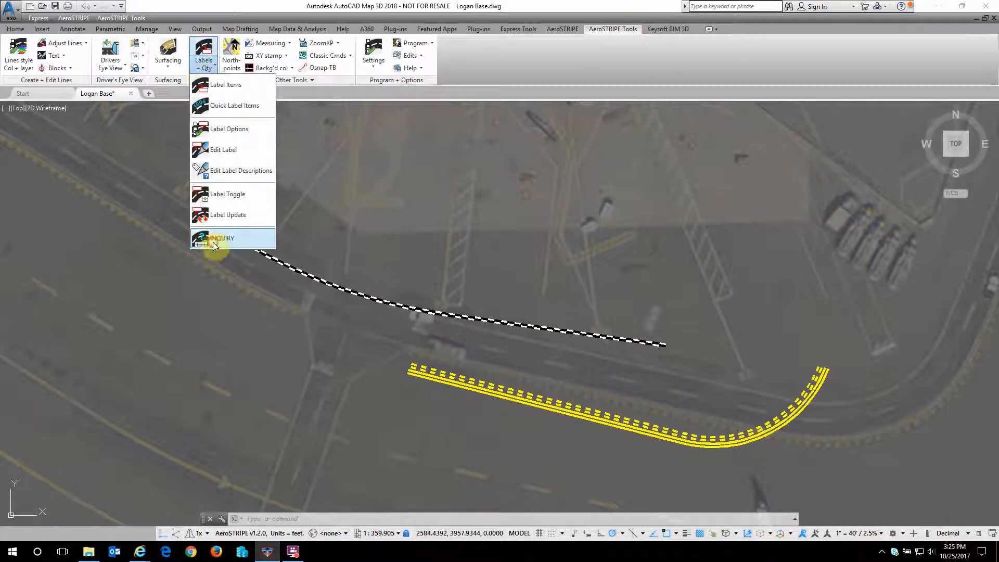
pyautogui.click(214, 240)
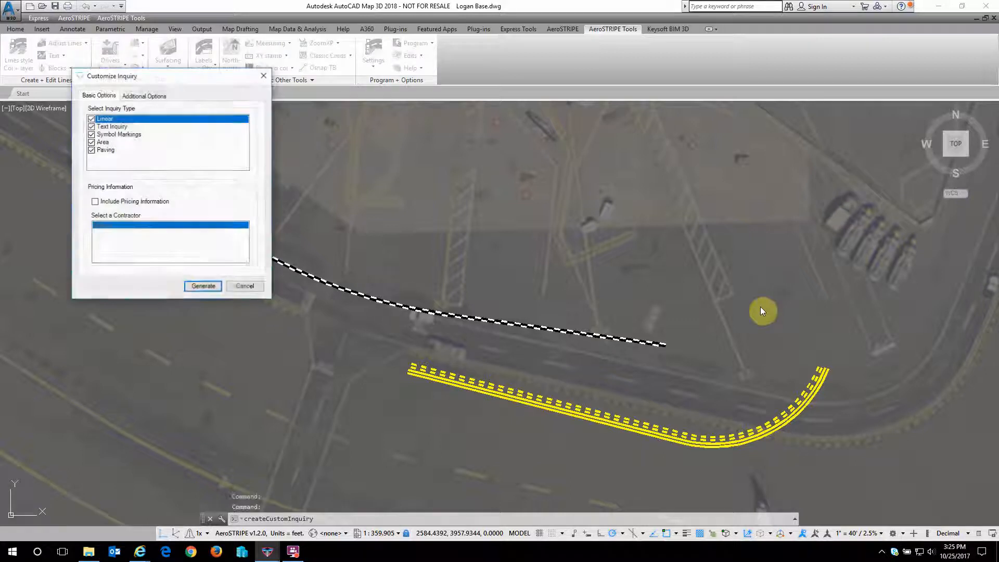
pyautogui.click(203, 286)
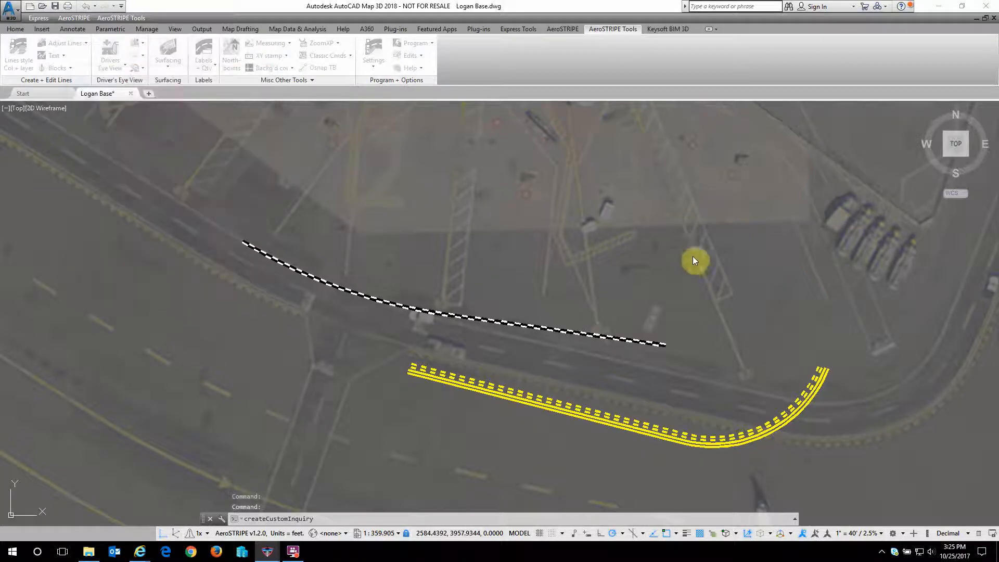
pyautogui.click(694, 249)
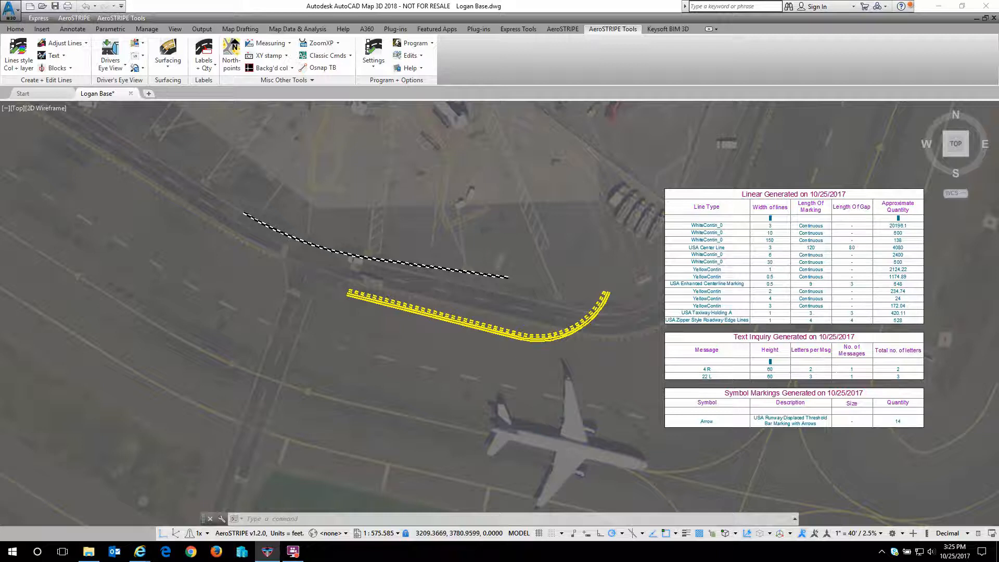
pyautogui.scroll(2, 873, 309)
pyautogui.moveTo(354, 277); pyautogui.dragTo(382, 287, button='middle')
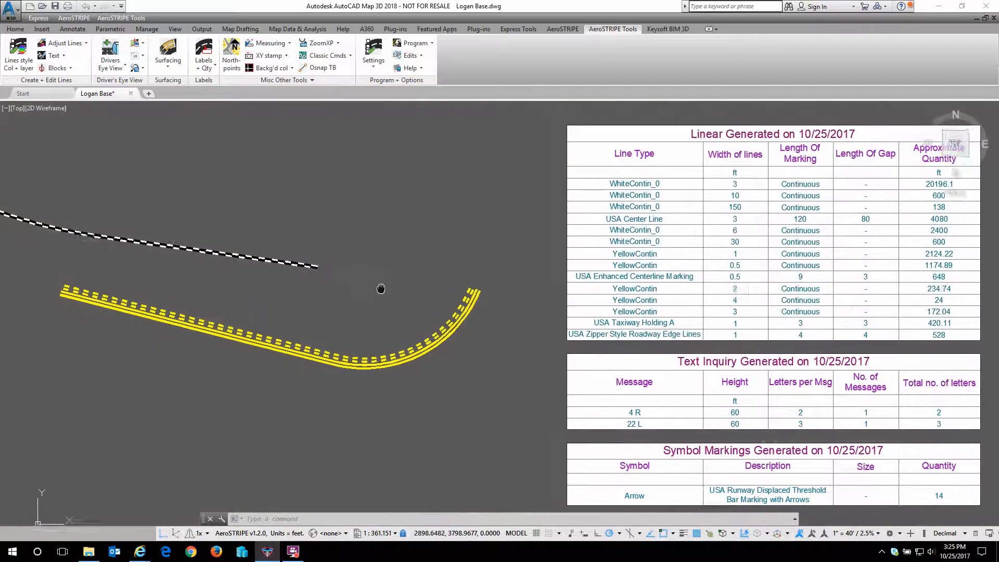